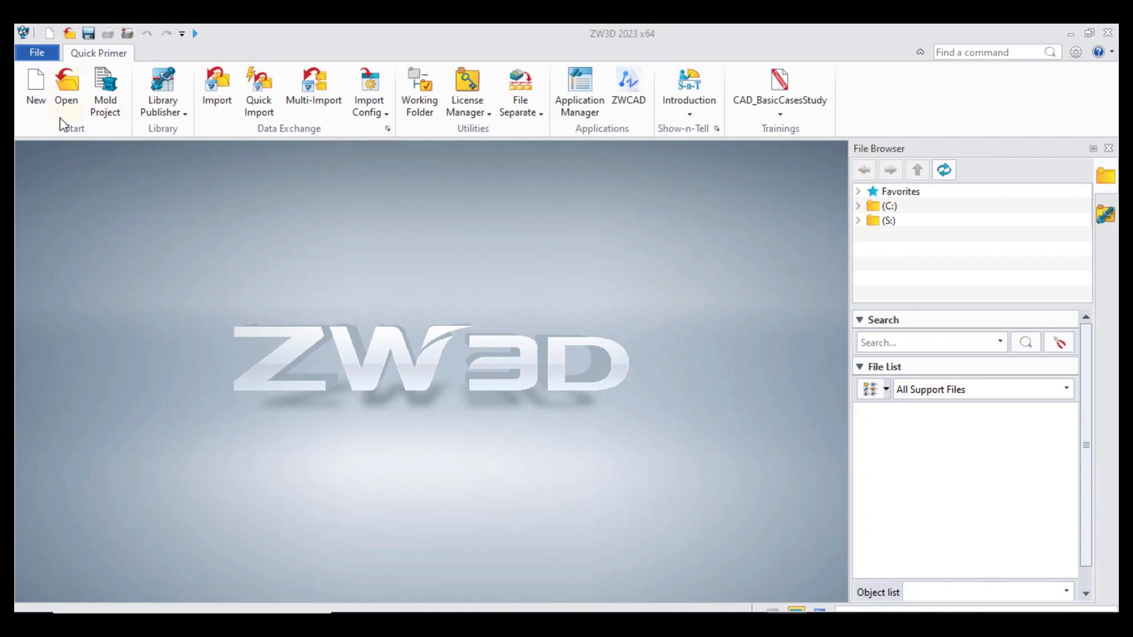
Create a new standard part file from the default template.
click(35, 88)
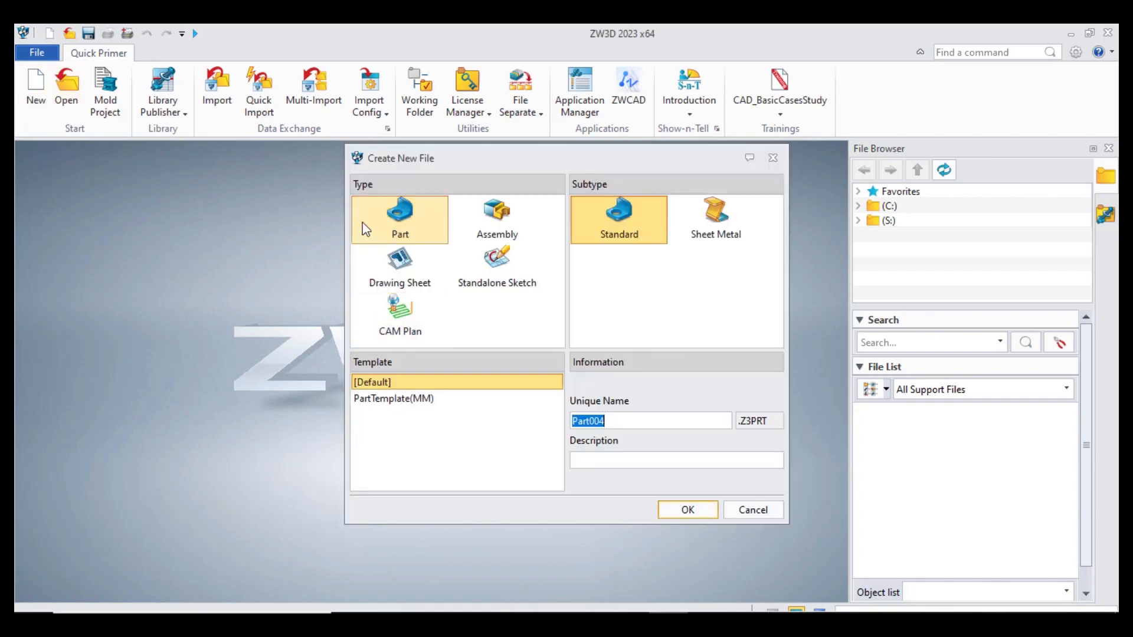
click(687, 509)
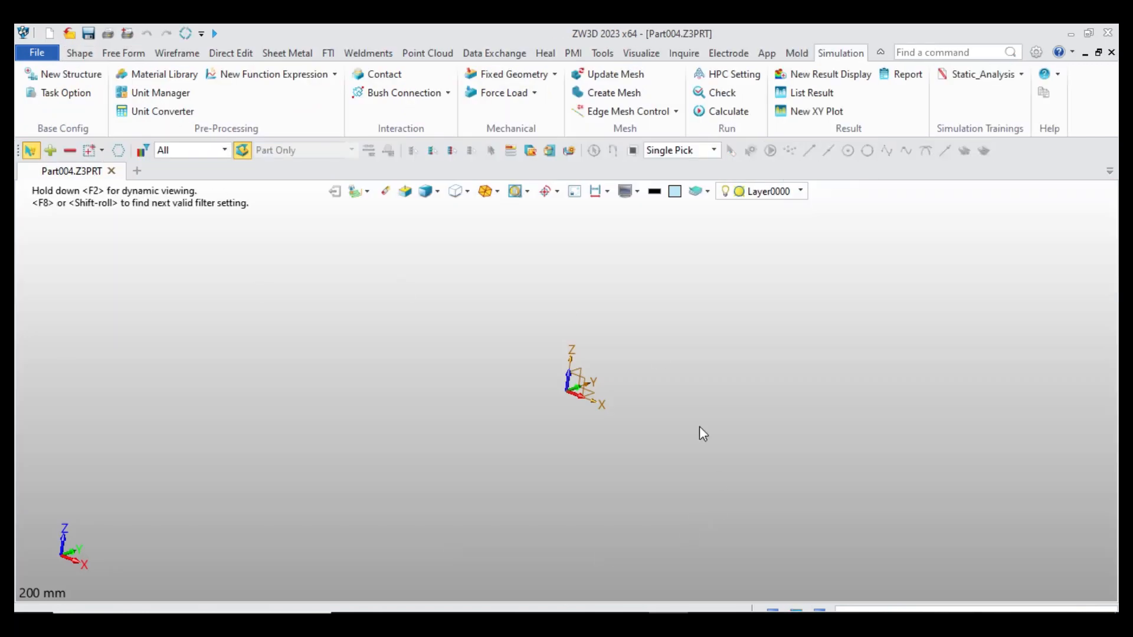
middle_drag(576, 384, 635, 374)
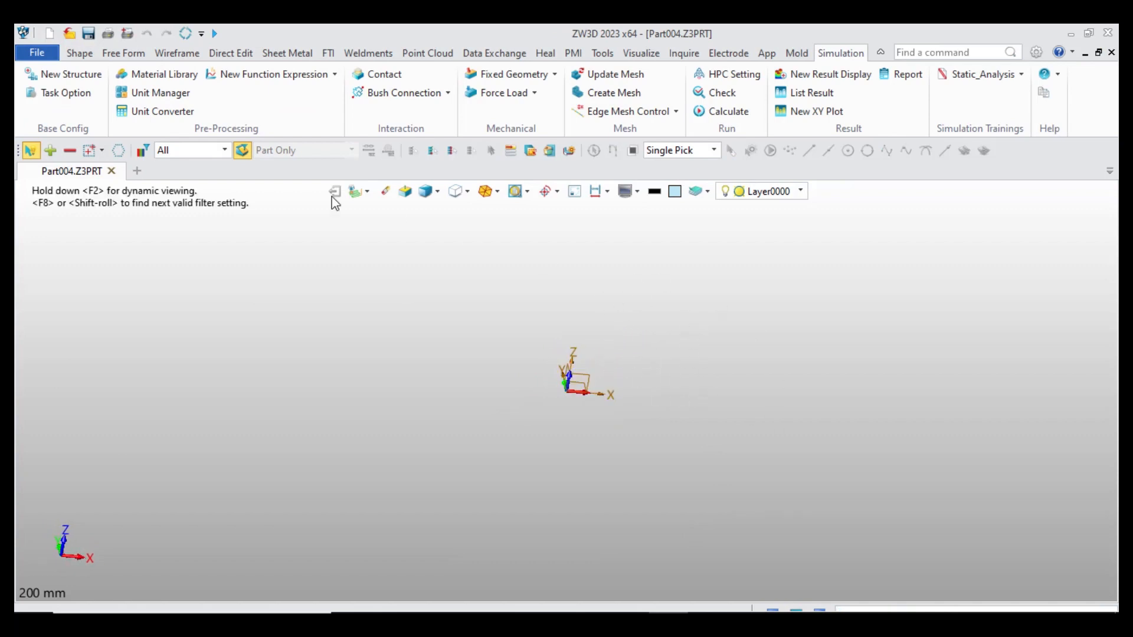
Start a new sketch on the default XY plane, keeping the active view oriented to it.
click(68, 55)
click(37, 52)
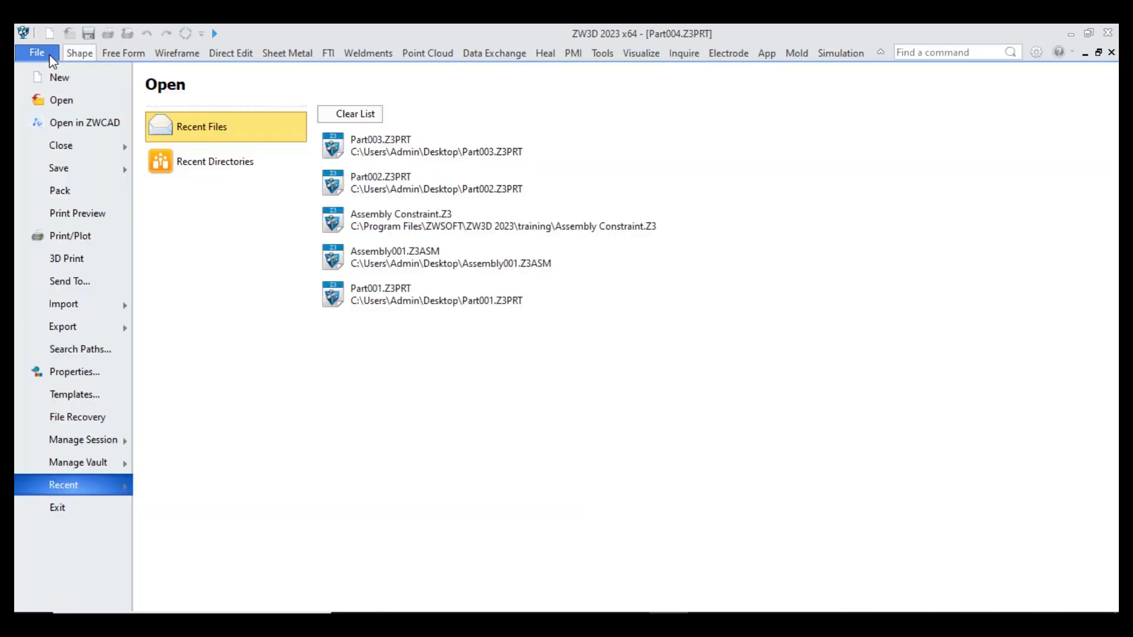
click(71, 54)
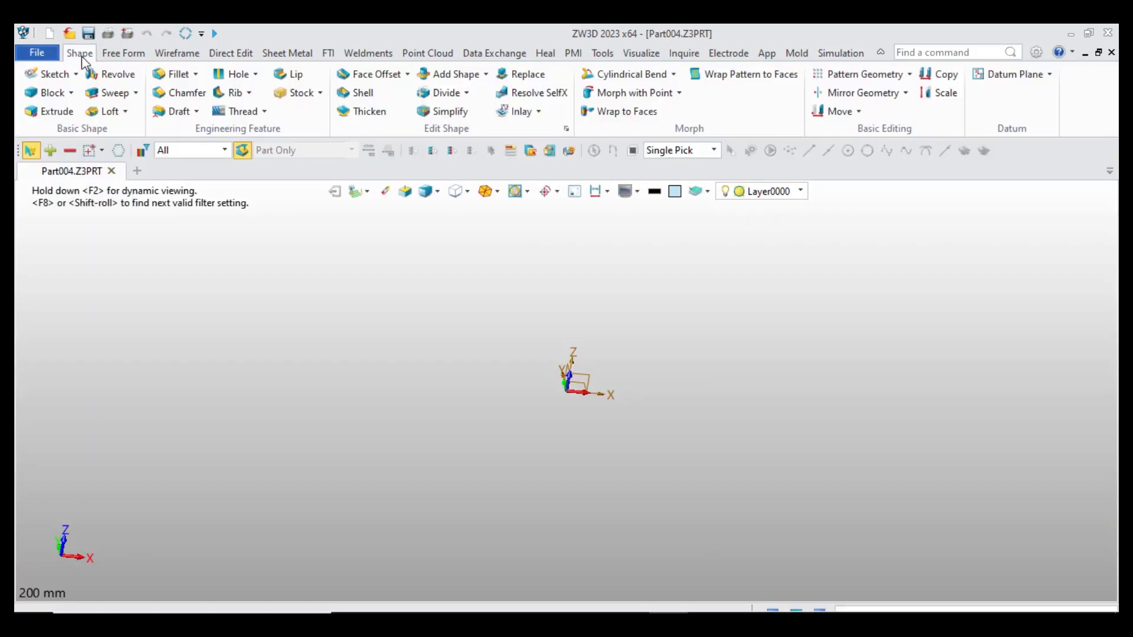
click(50, 74)
click(594, 382)
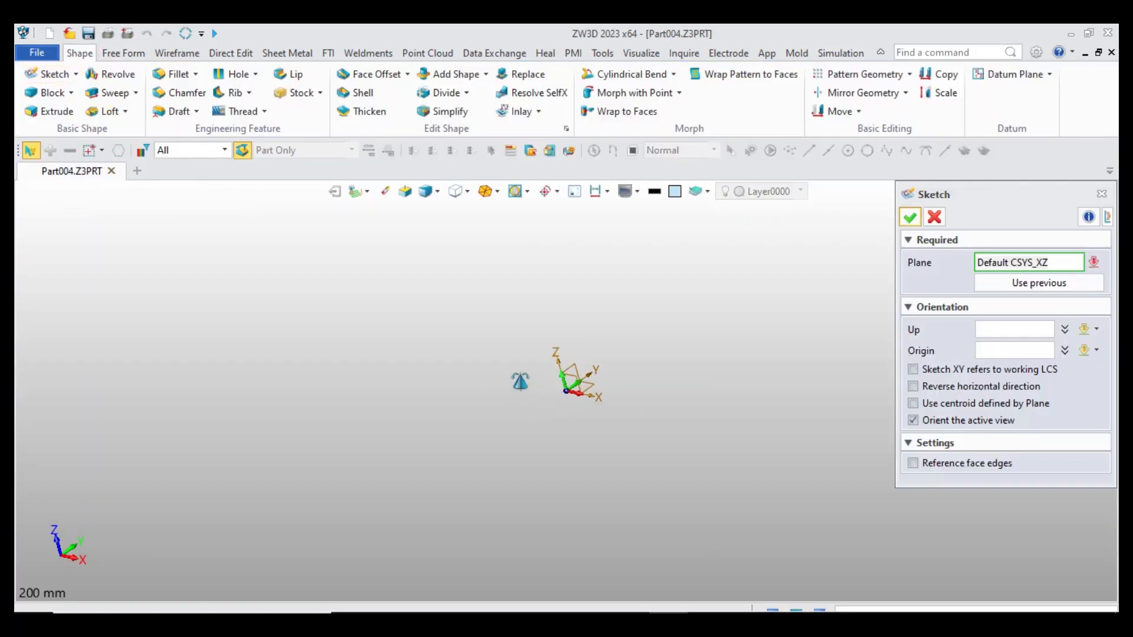
click(594, 384)
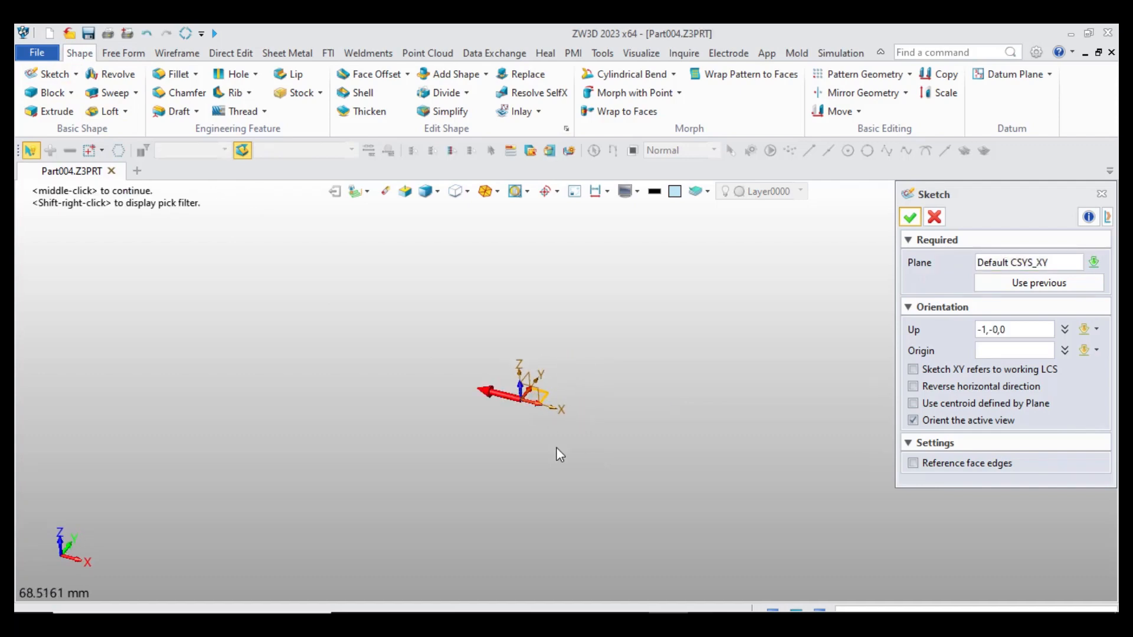
drag(971, 195, 893, 225)
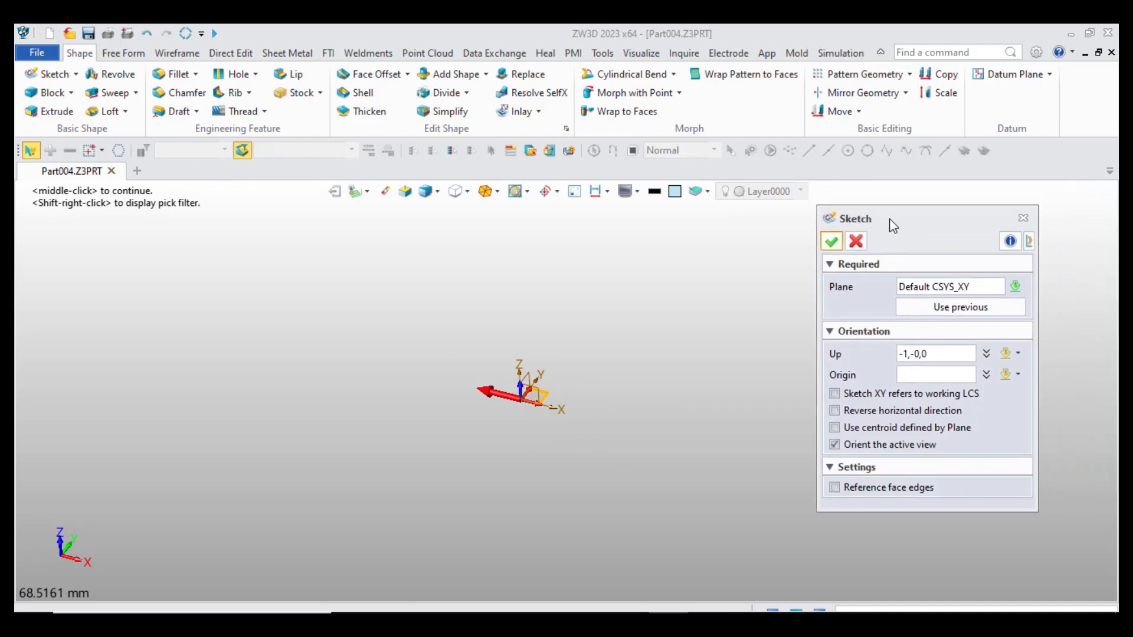
click(831, 241)
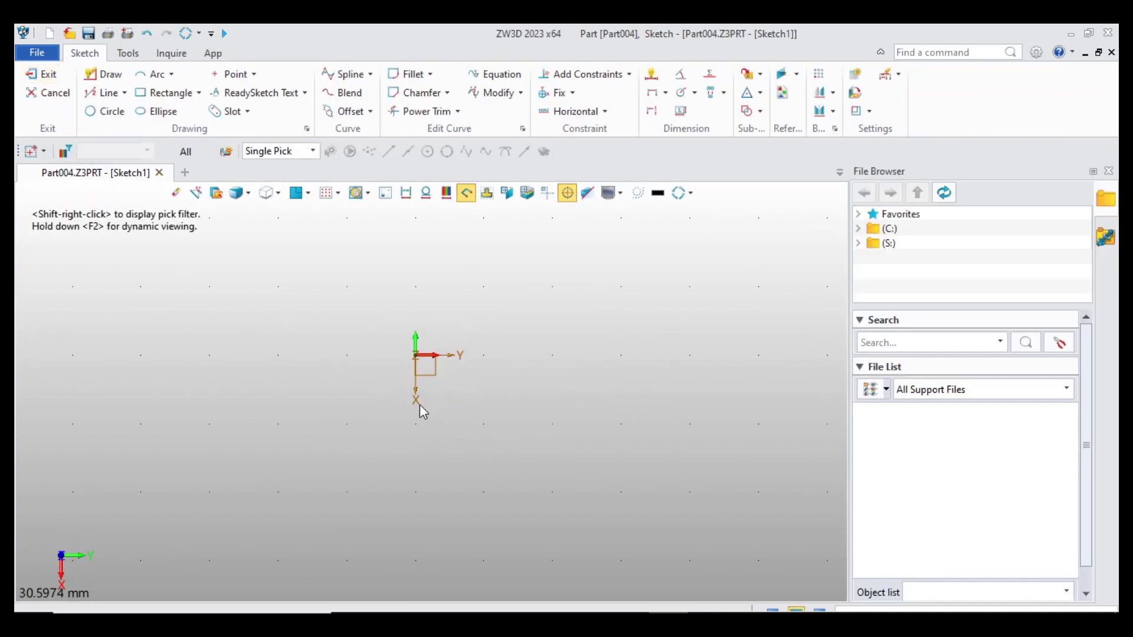
Draw a circle of 30 mm radius centred on the sketch origin and finish the sketch.
scroll(416, 366, up, 5)
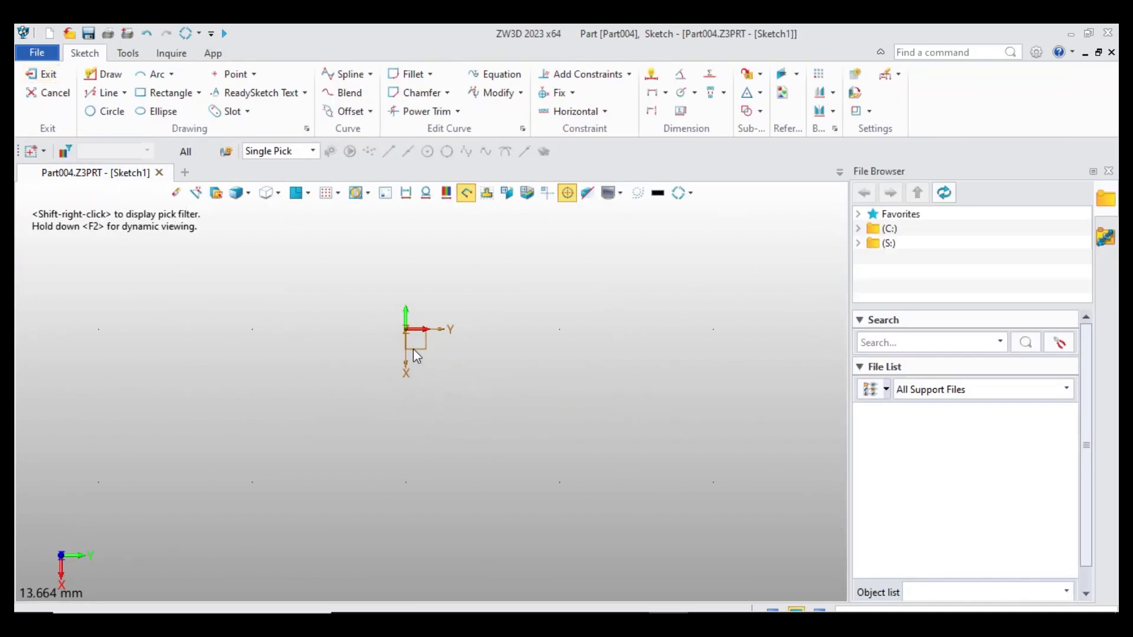
click(112, 111)
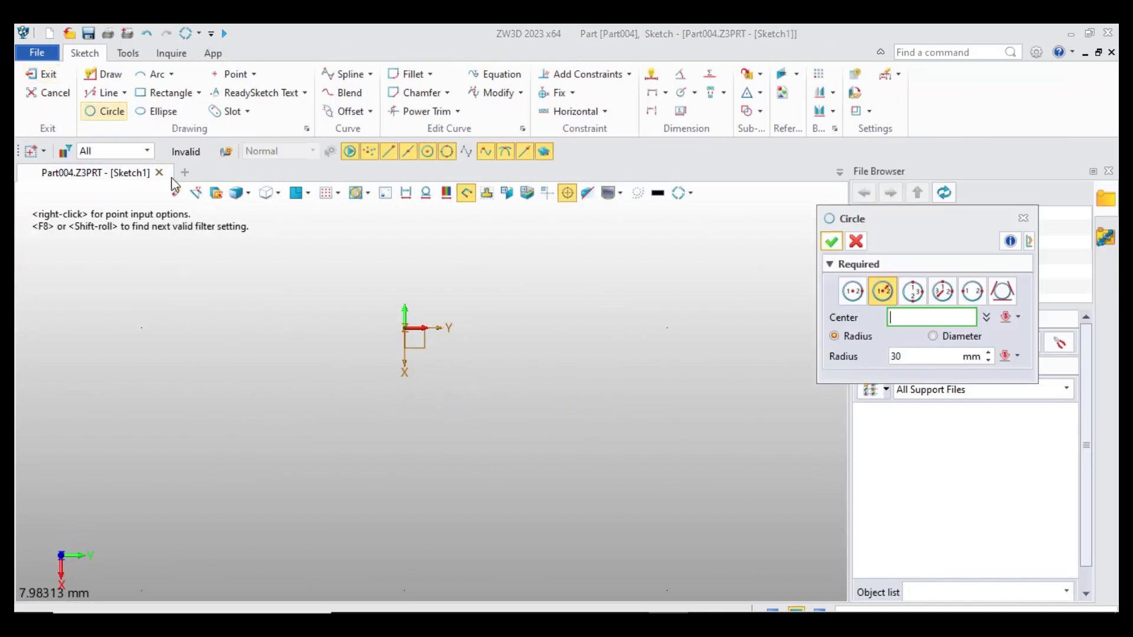
click(403, 328)
scroll(358, 375, down, 6)
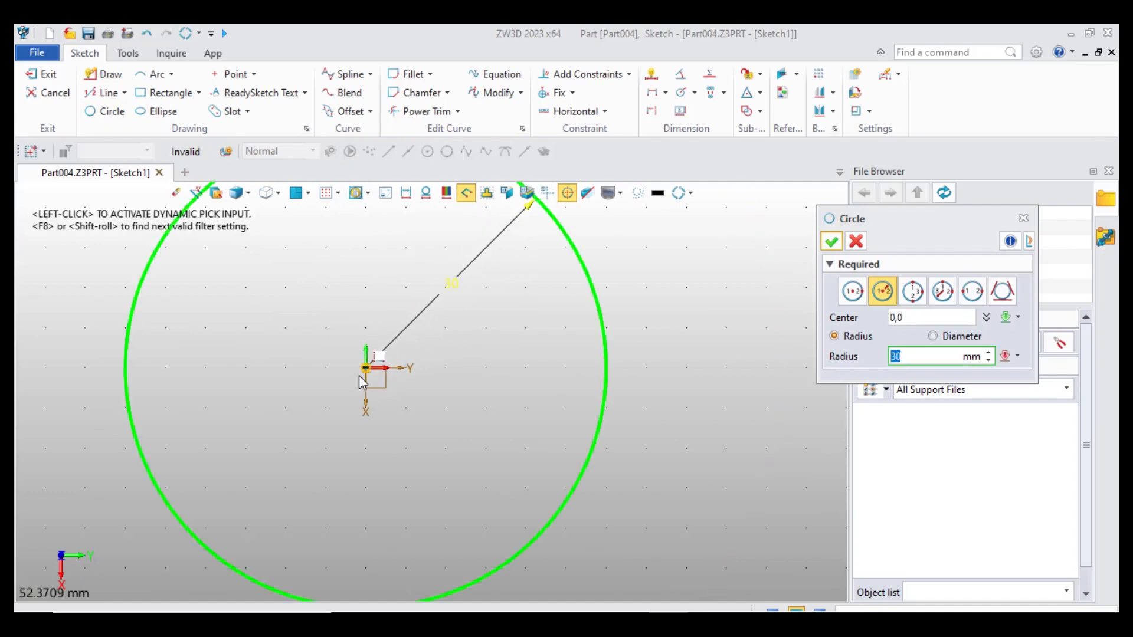
scroll(358, 375, down, 2)
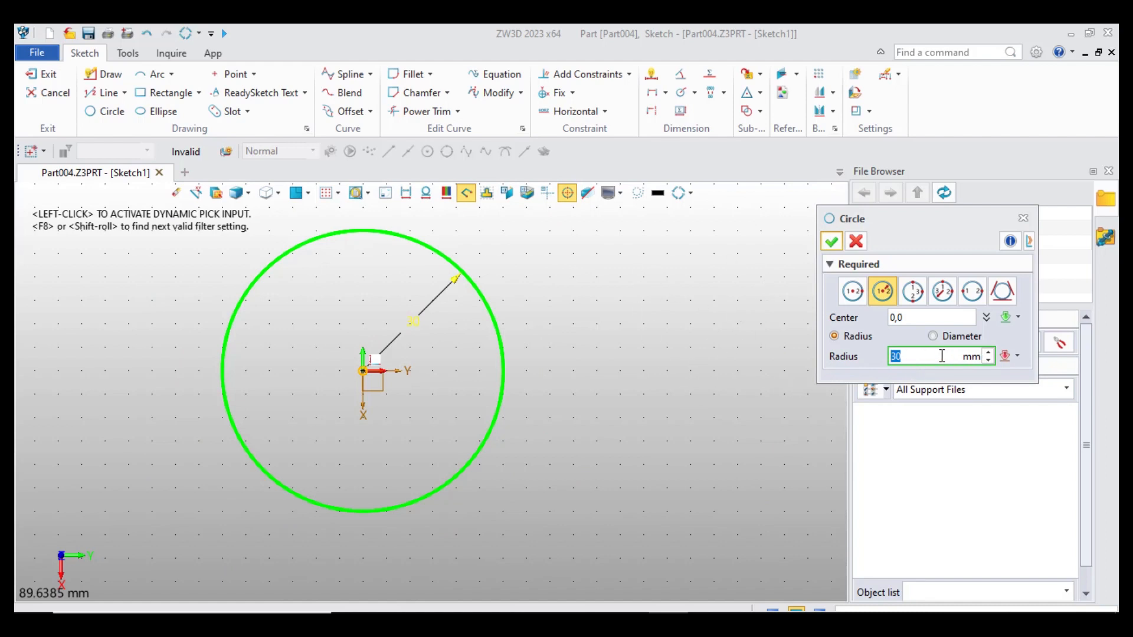
click(832, 245)
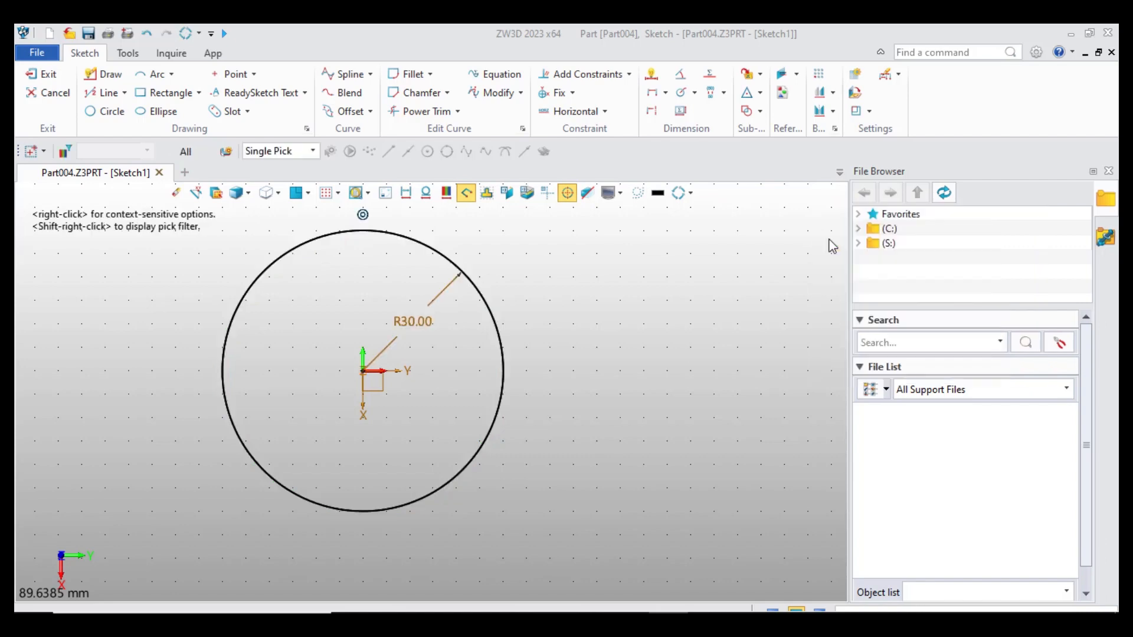
click(49, 77)
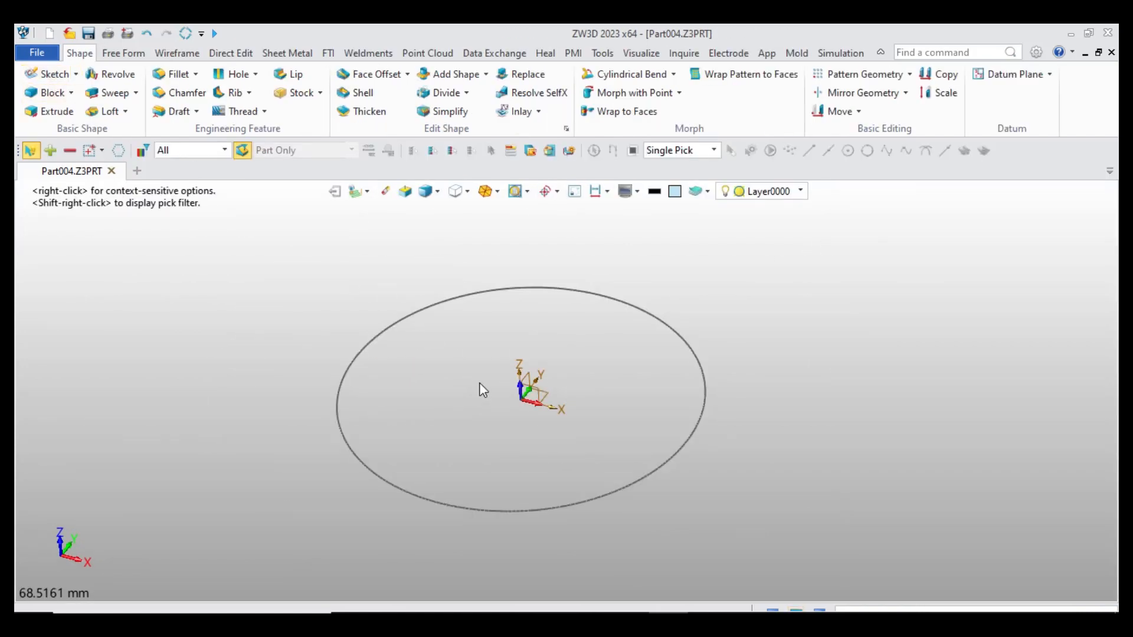
Extrude the circle as a new two-sided base shape from 0 to 50 mm.
click(48, 112)
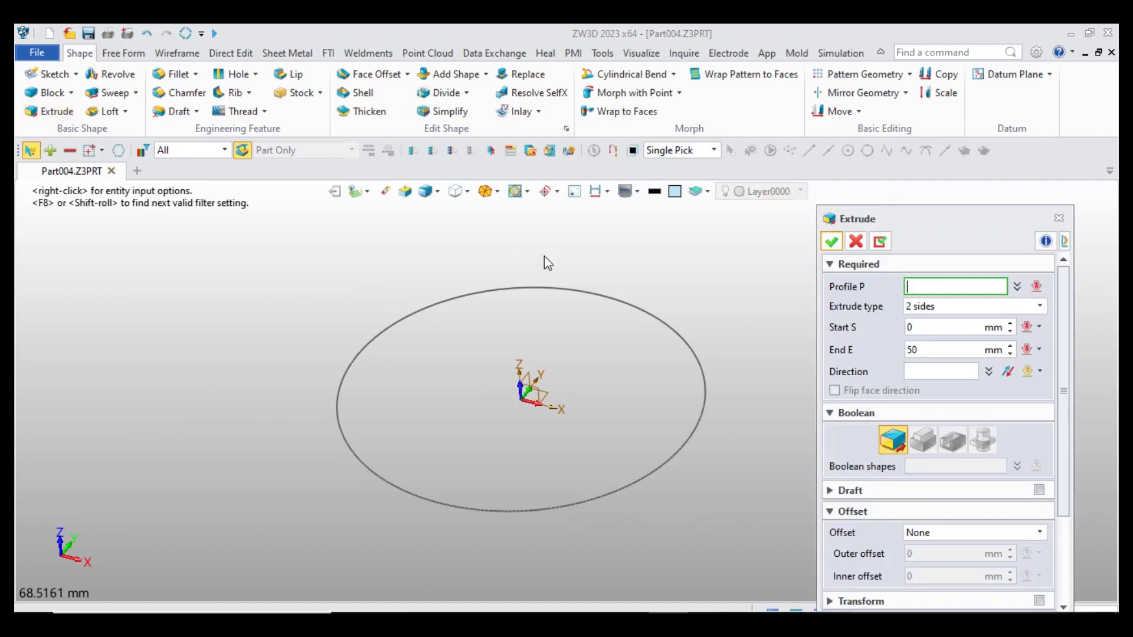
click(568, 289)
scroll(380, 354, down, 5)
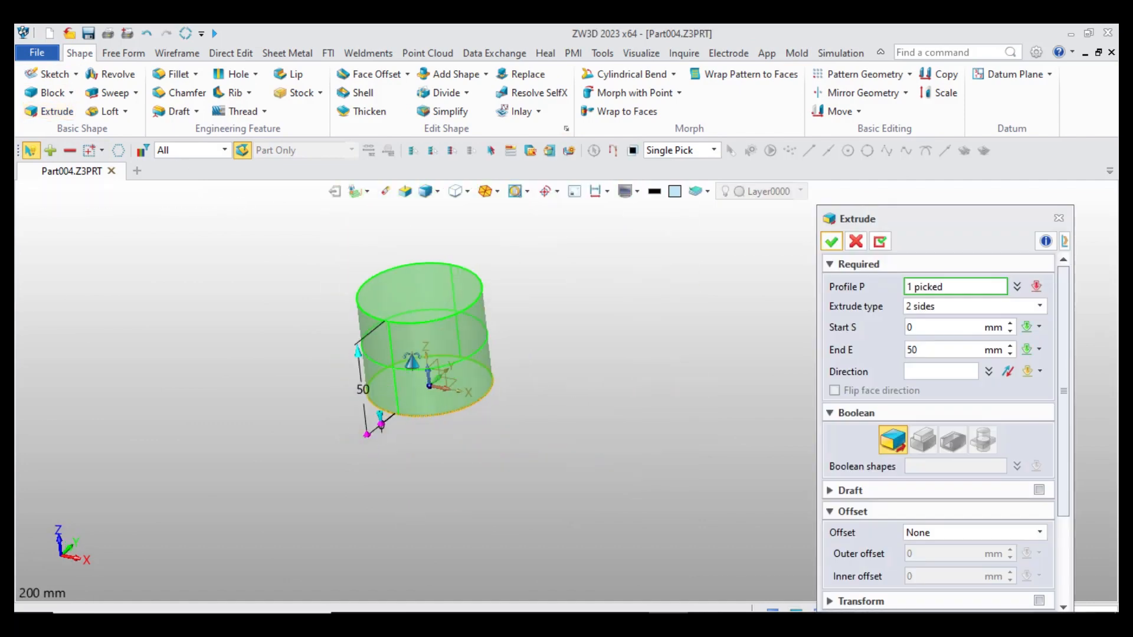
middle_drag(380, 354, 407, 361)
click(944, 349)
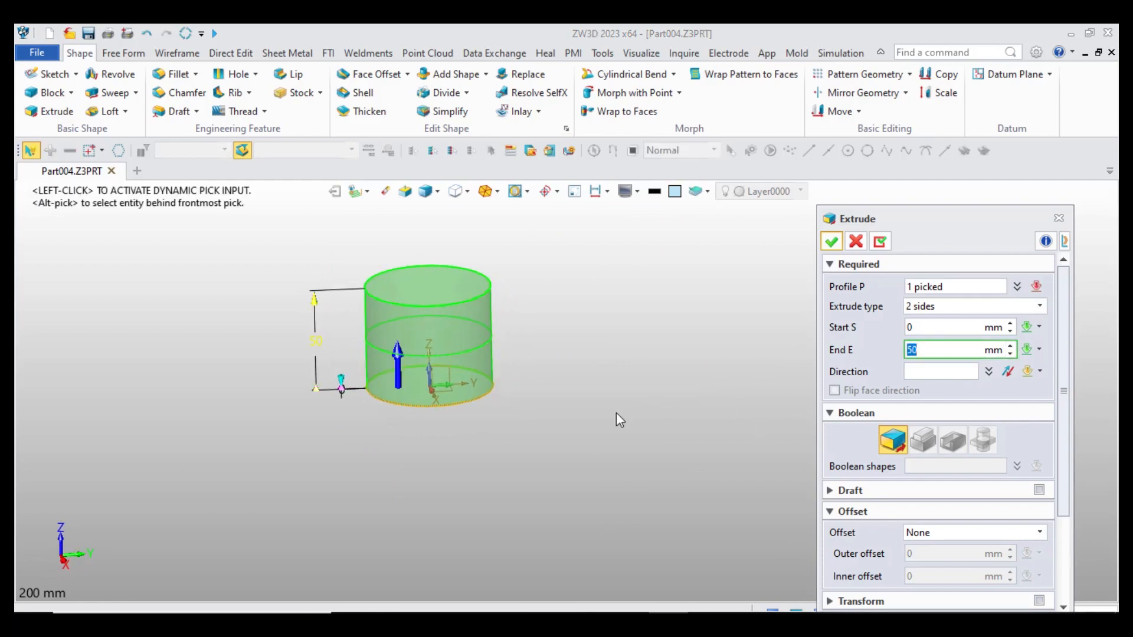
scroll(329, 312, up, 4)
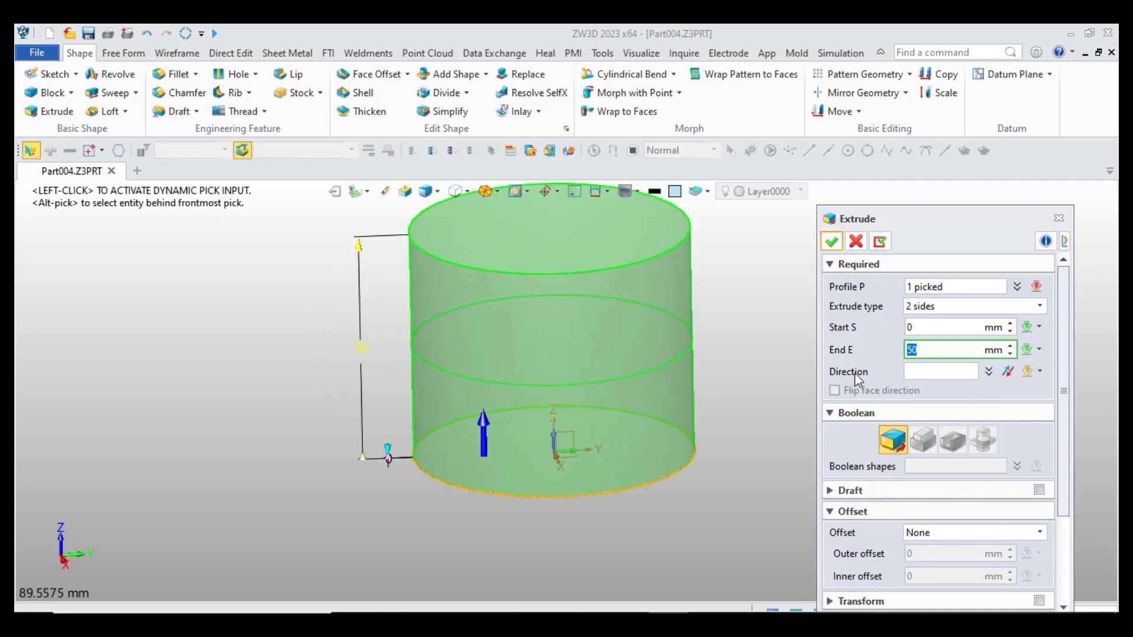
click(832, 241)
scroll(645, 345, down, 2)
middle_drag(646, 345, 620, 316)
right_click(701, 340)
click(674, 267)
scroll(634, 326, up, 2)
scroll(757, 356, down, 1)
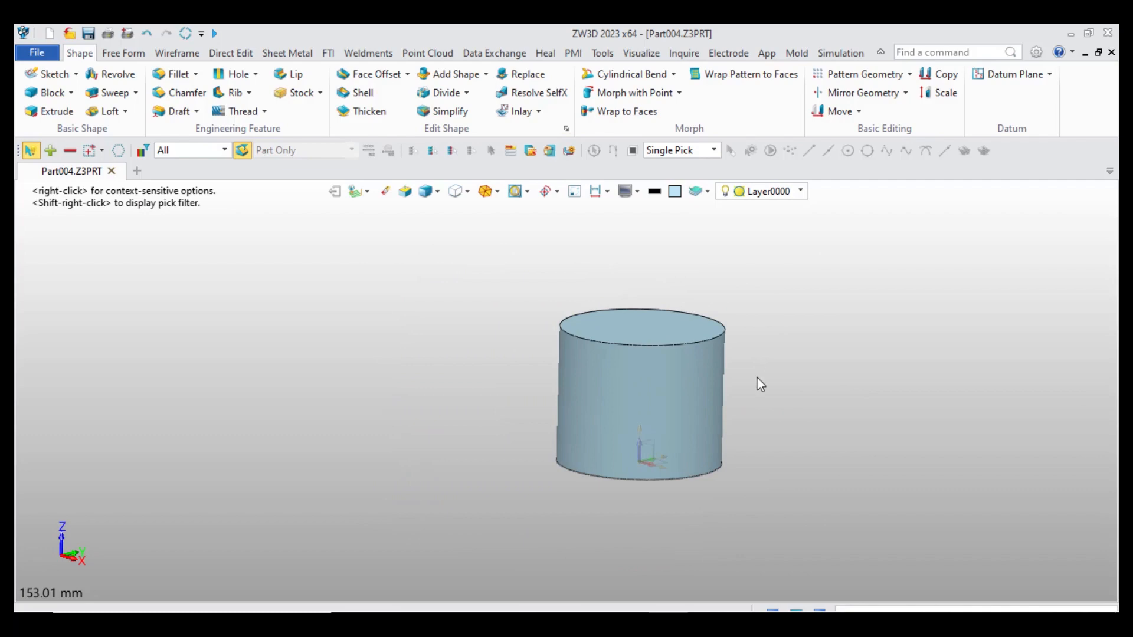
Review the simulation units for length, angle, mass and pressure, and accept the MMKS (mm, kg, s, deg, C) unit system.
click(838, 54)
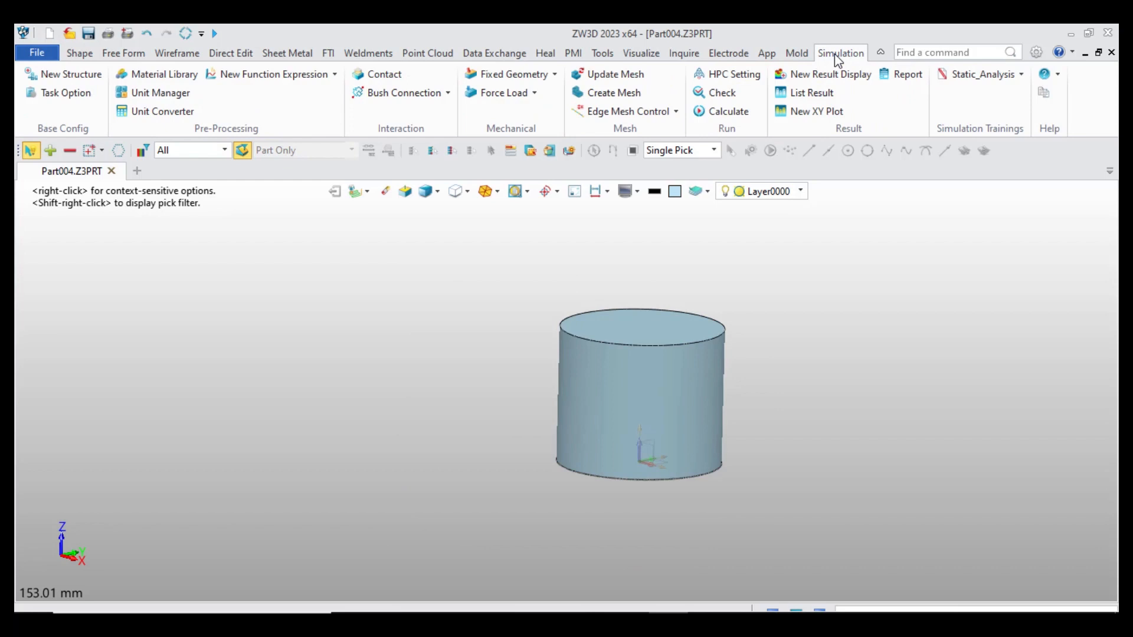
scroll(649, 356, up, 2)
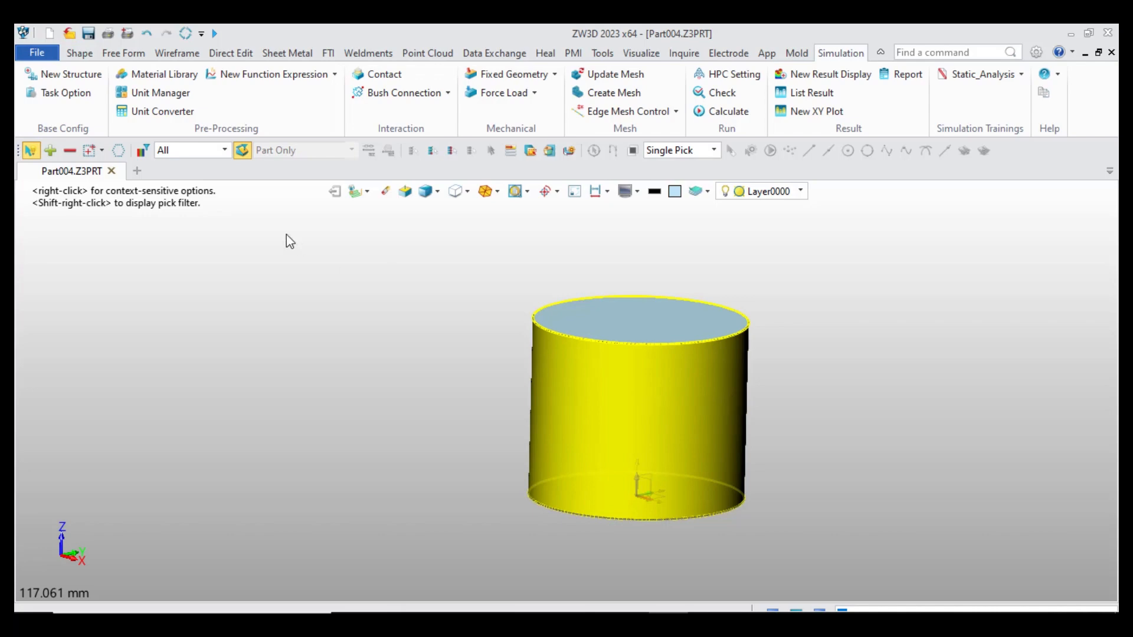
click(185, 100)
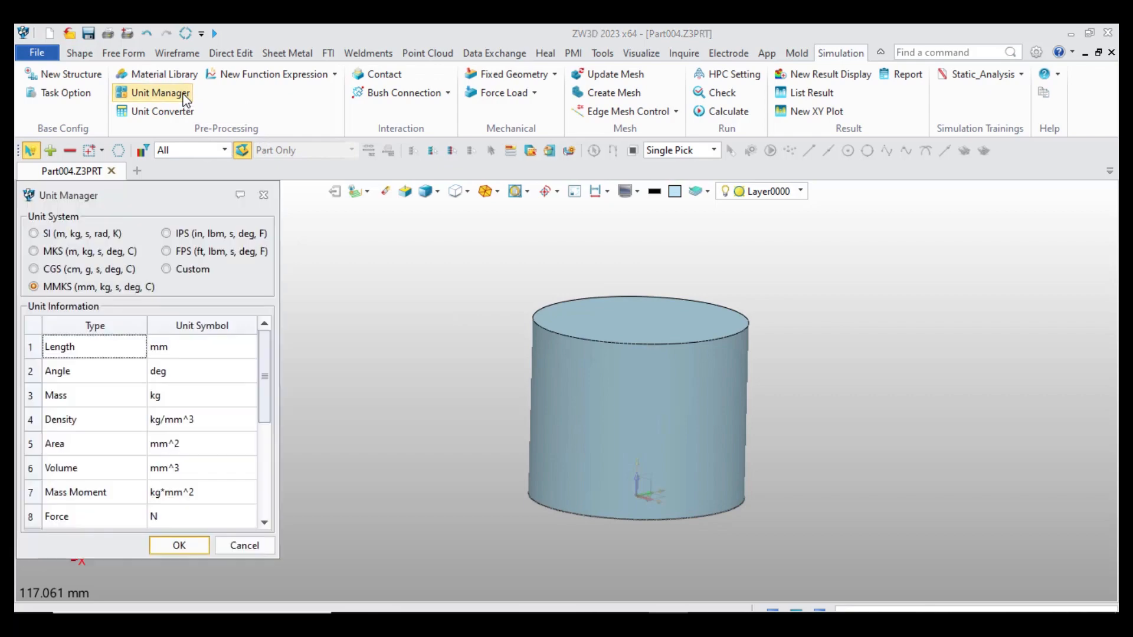
drag(152, 190, 520, 125)
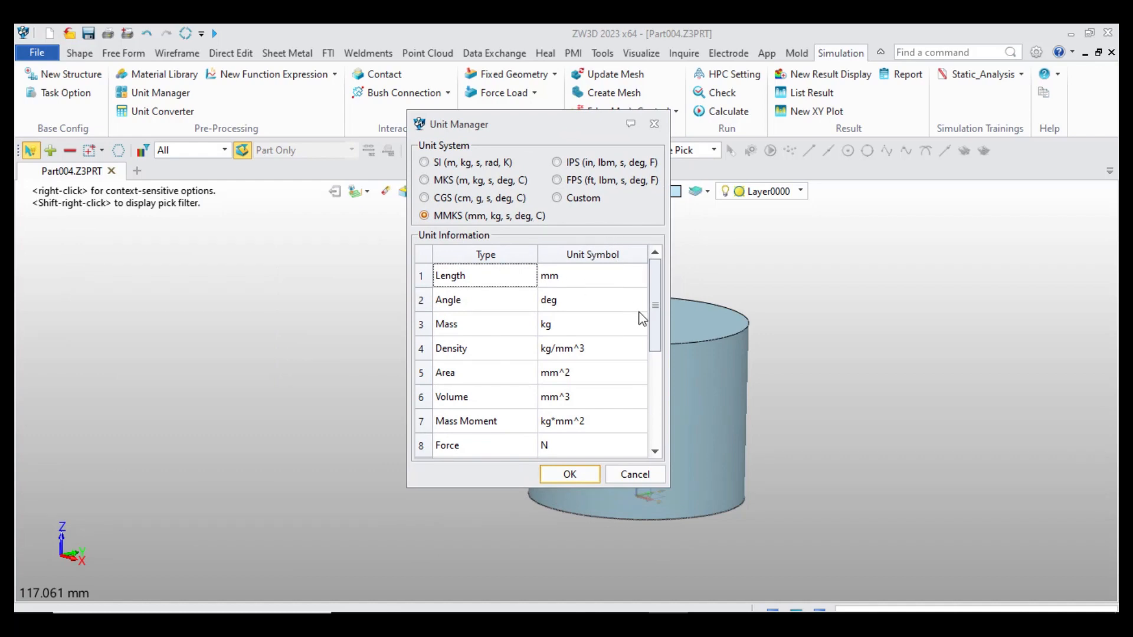
click(590, 277)
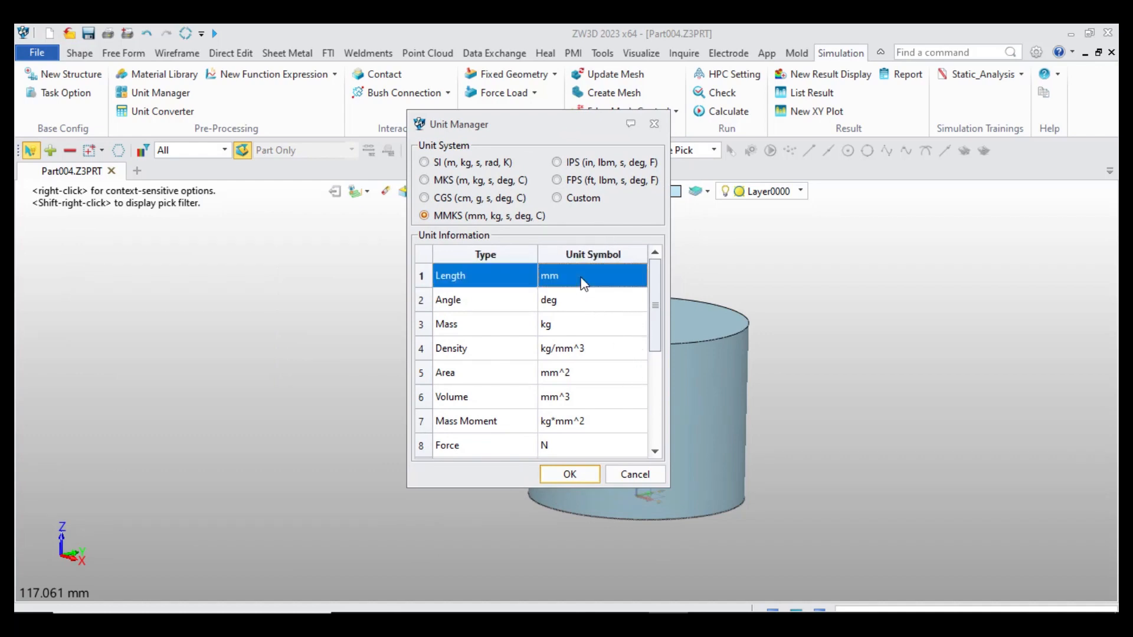
click(595, 302)
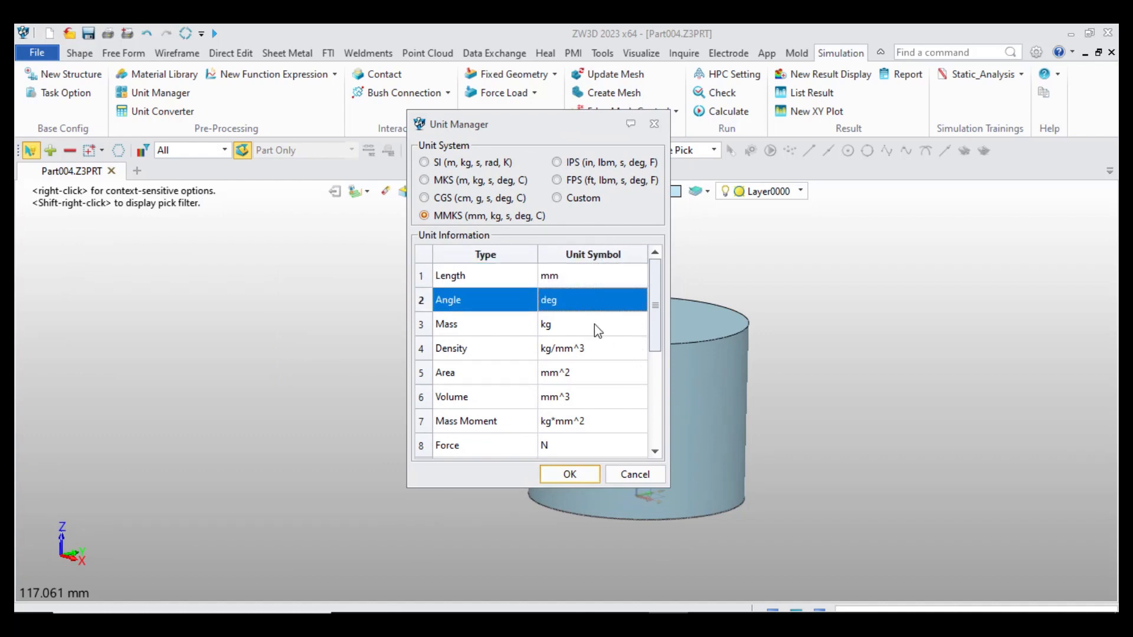
click(593, 324)
scroll(652, 334, down, 1)
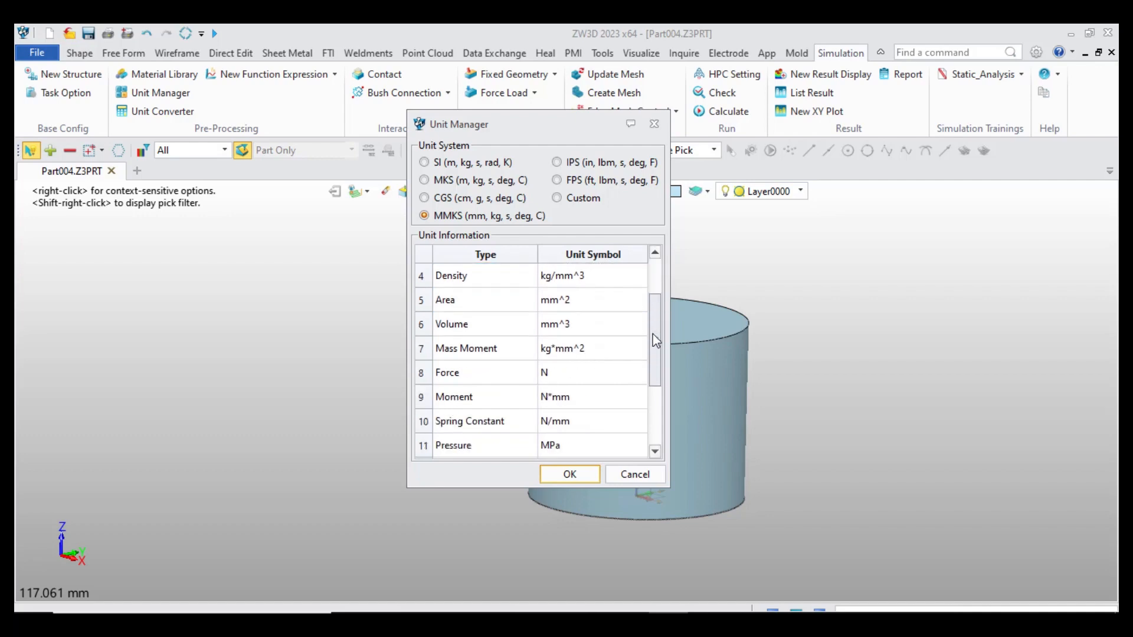
drag(652, 334, 639, 443)
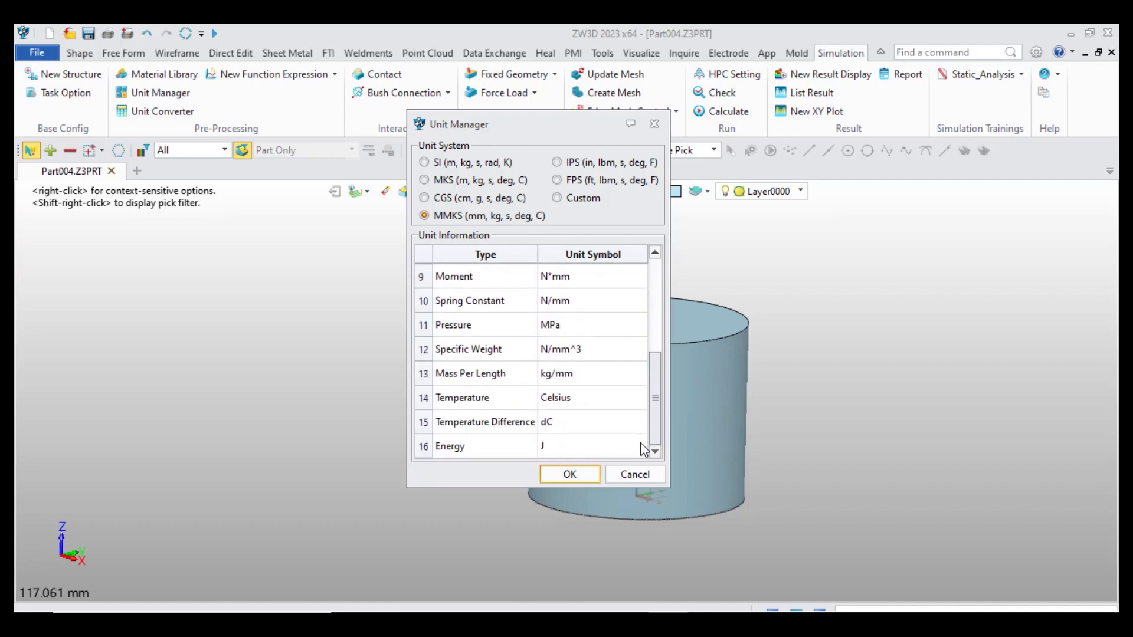
click(586, 334)
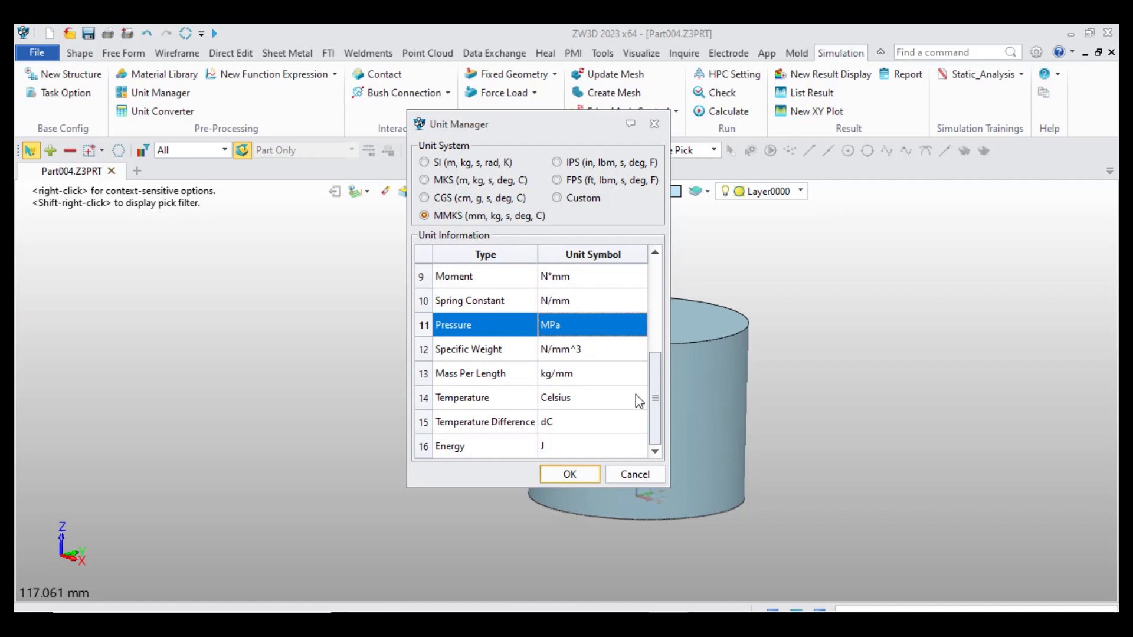
click(570, 475)
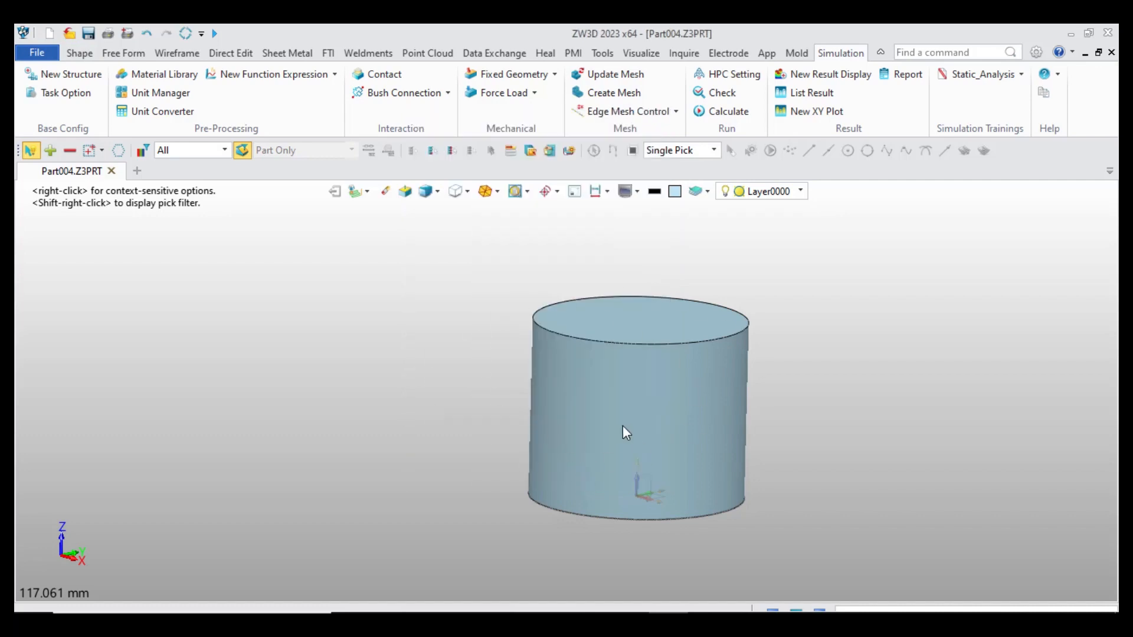
Create a new structural statics simulation of type Linear Buckling for the cylinder.
scroll(621, 344, up, 2)
scroll(622, 344, down, 3)
right_drag(626, 345, 557, 370)
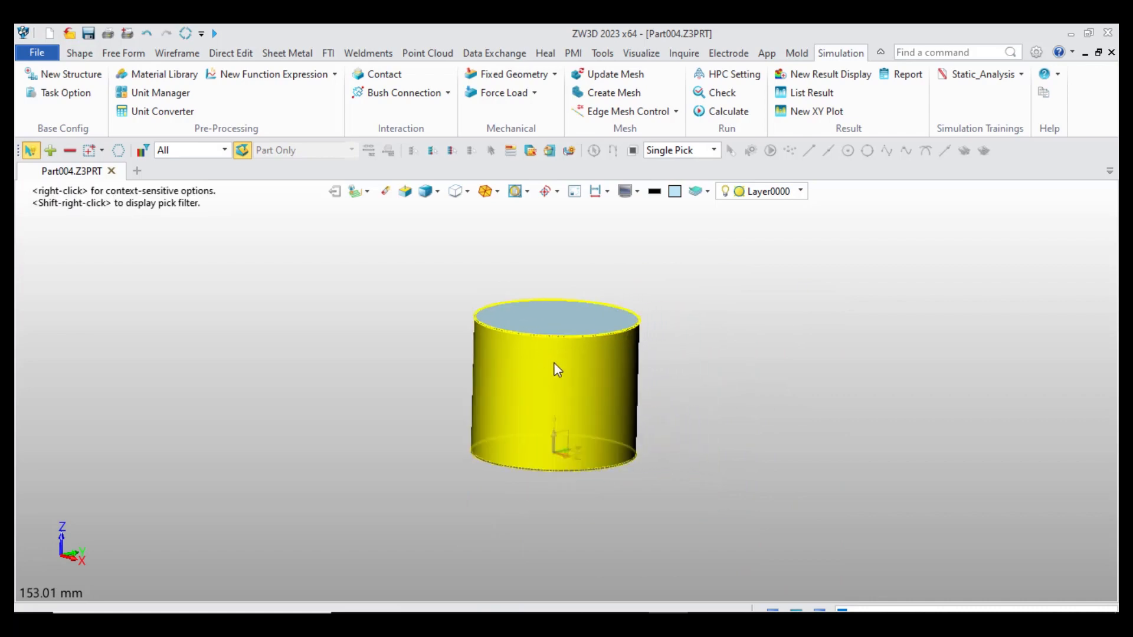
scroll(557, 369, up, 2)
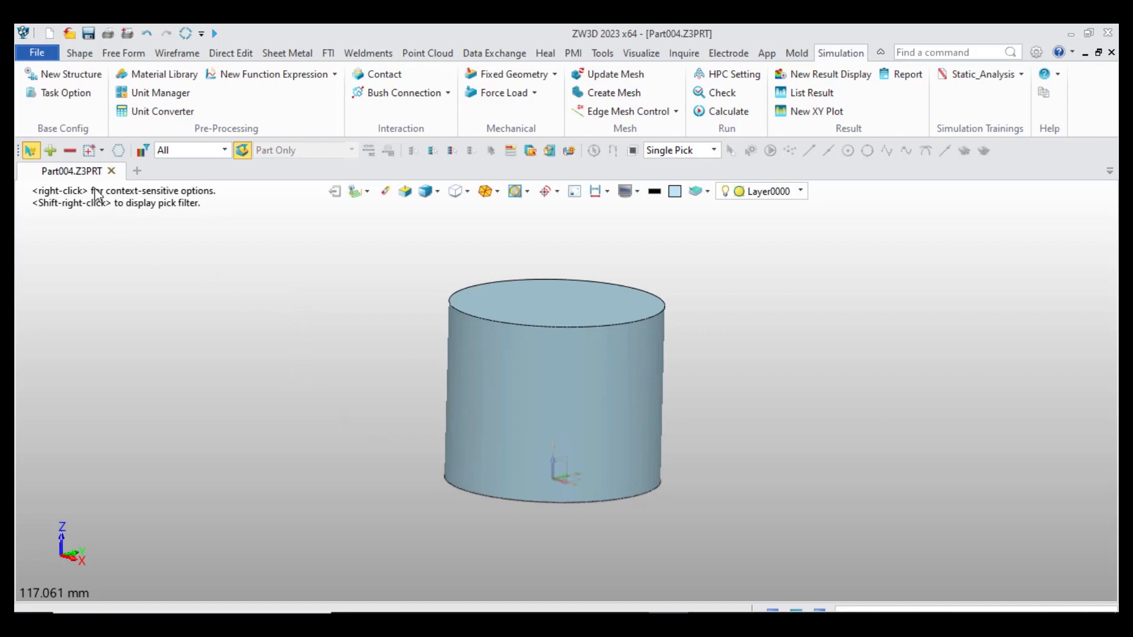
click(85, 77)
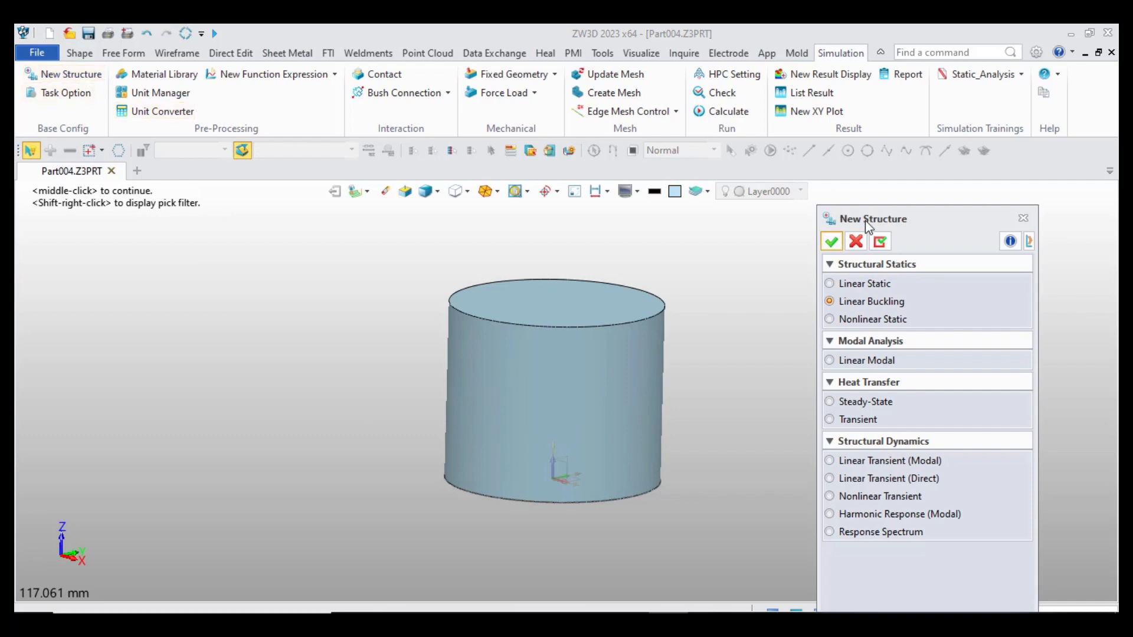
drag(855, 218, 809, 155)
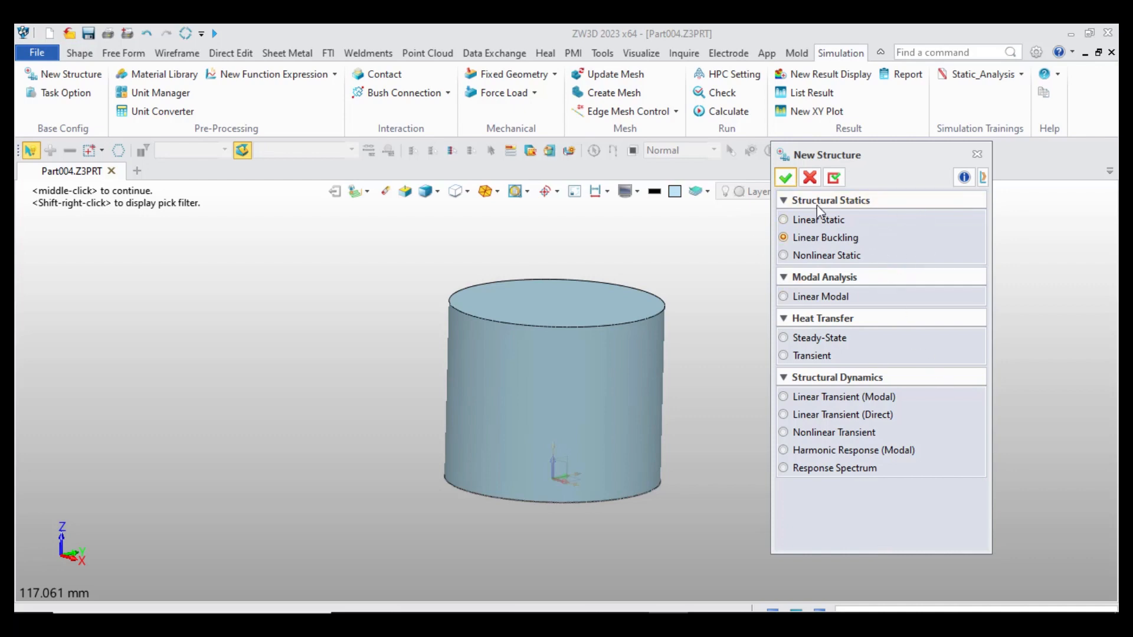
click(785, 177)
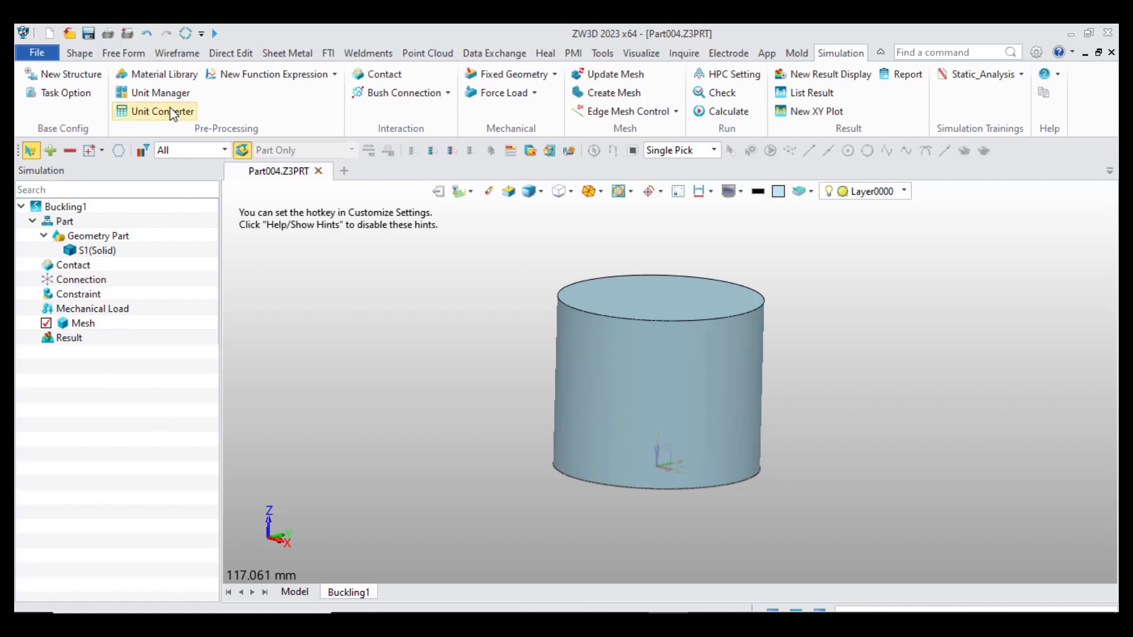
Set the number of modes in the buckling analysis options to 4 and accept the settings.
click(79, 98)
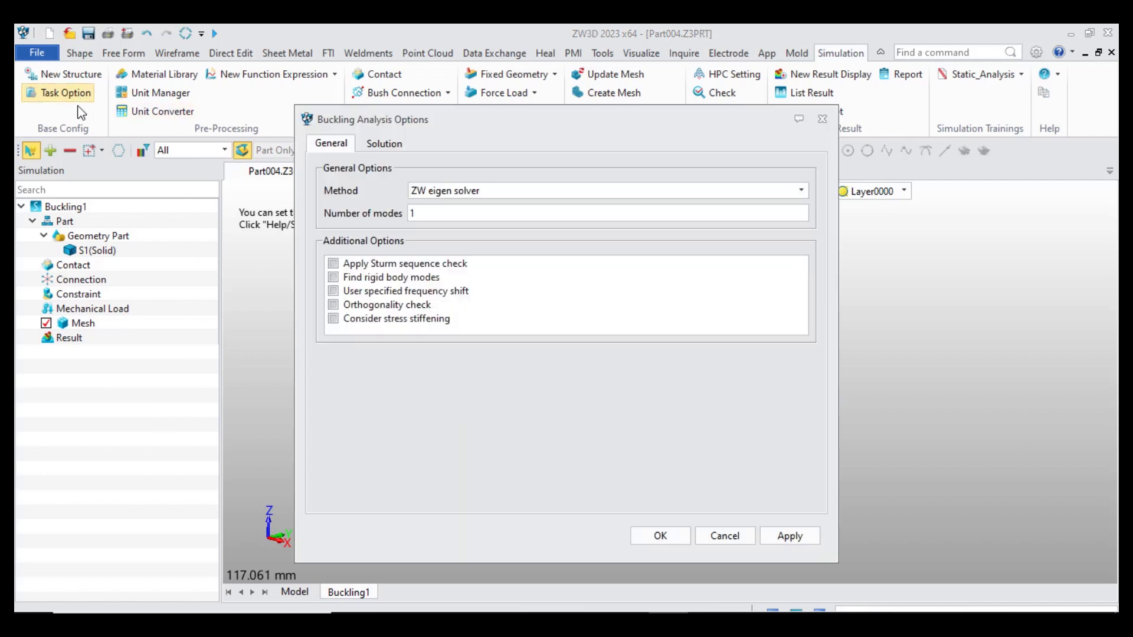
double_click(476, 212)
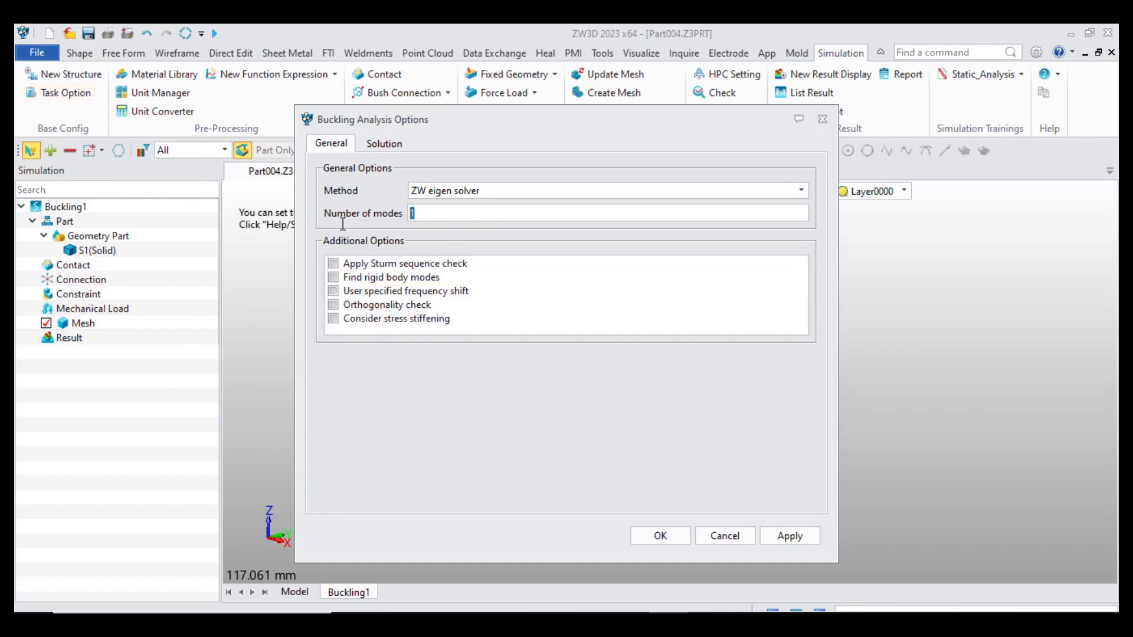
text(4)
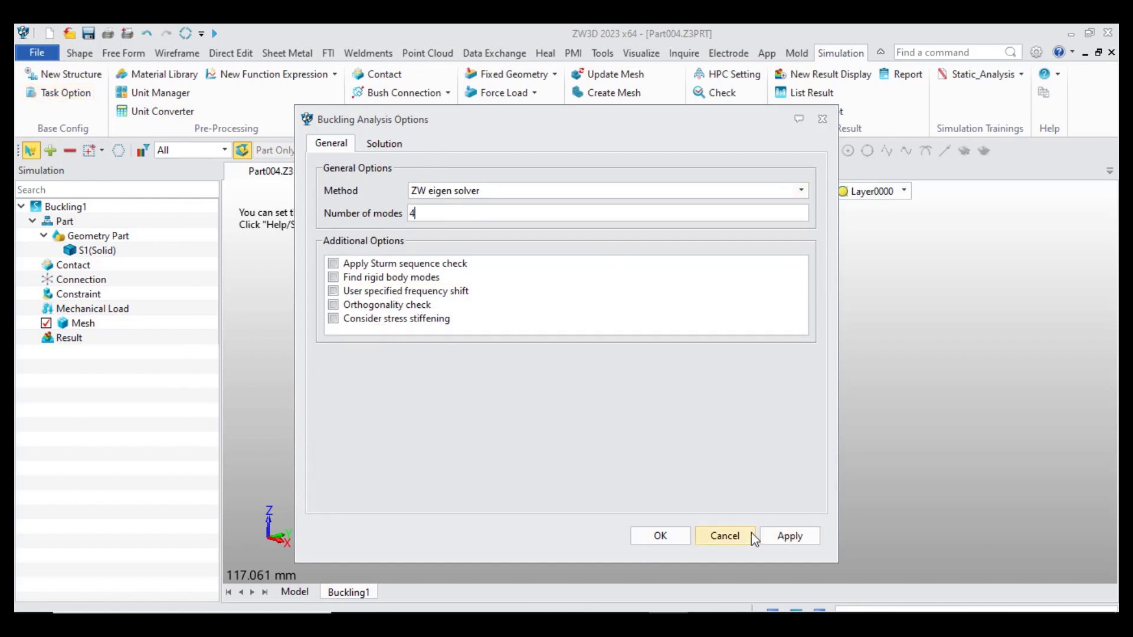
click(662, 535)
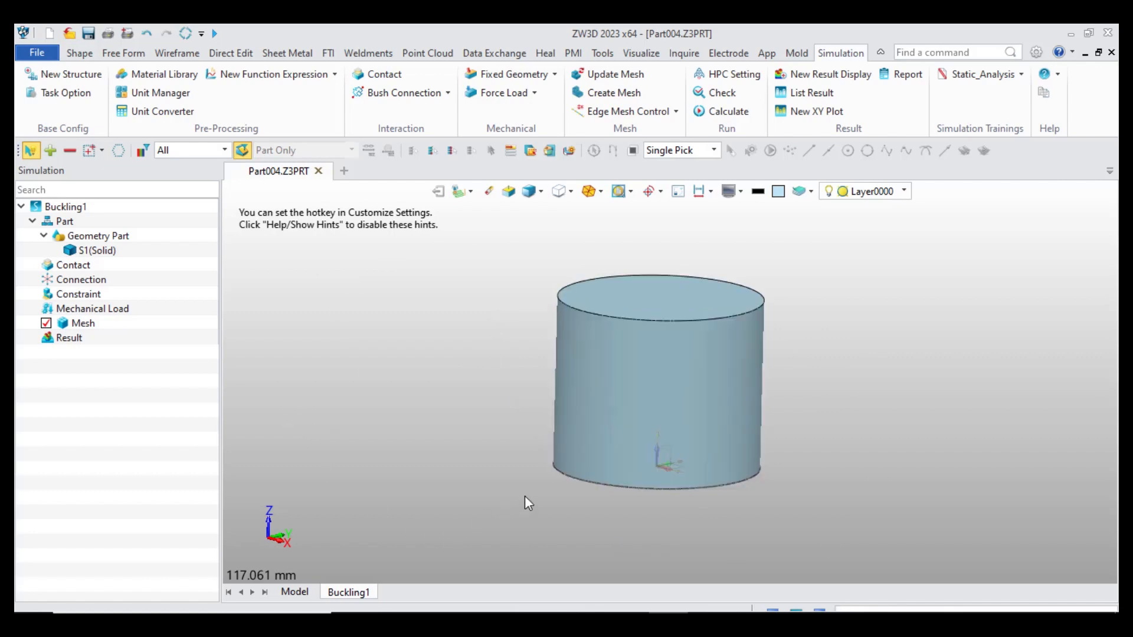
Compare the structural materials in the material library and assign Aluminum[2014-T6] to the cylinder solid.
right_click(104, 253)
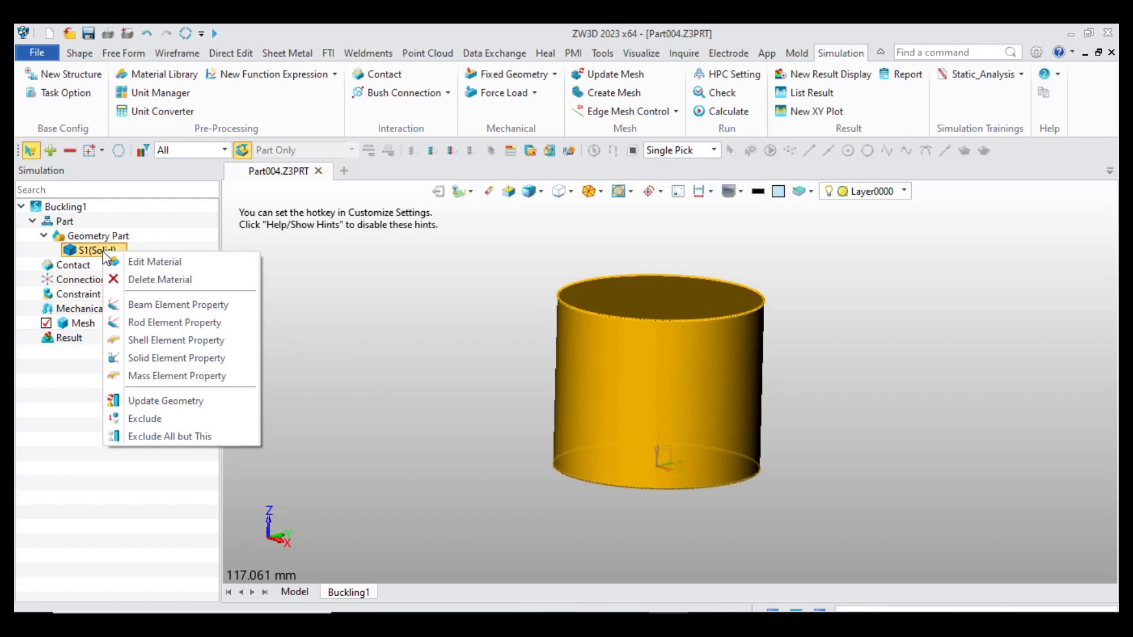
click(182, 264)
click(315, 135)
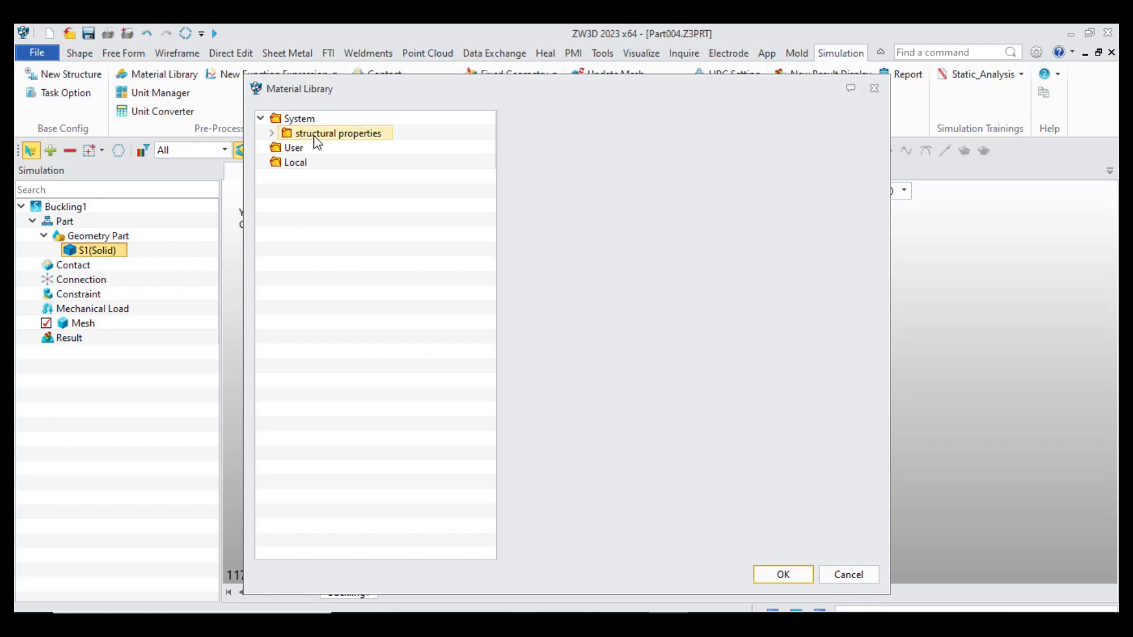
click(271, 134)
click(350, 162)
click(351, 206)
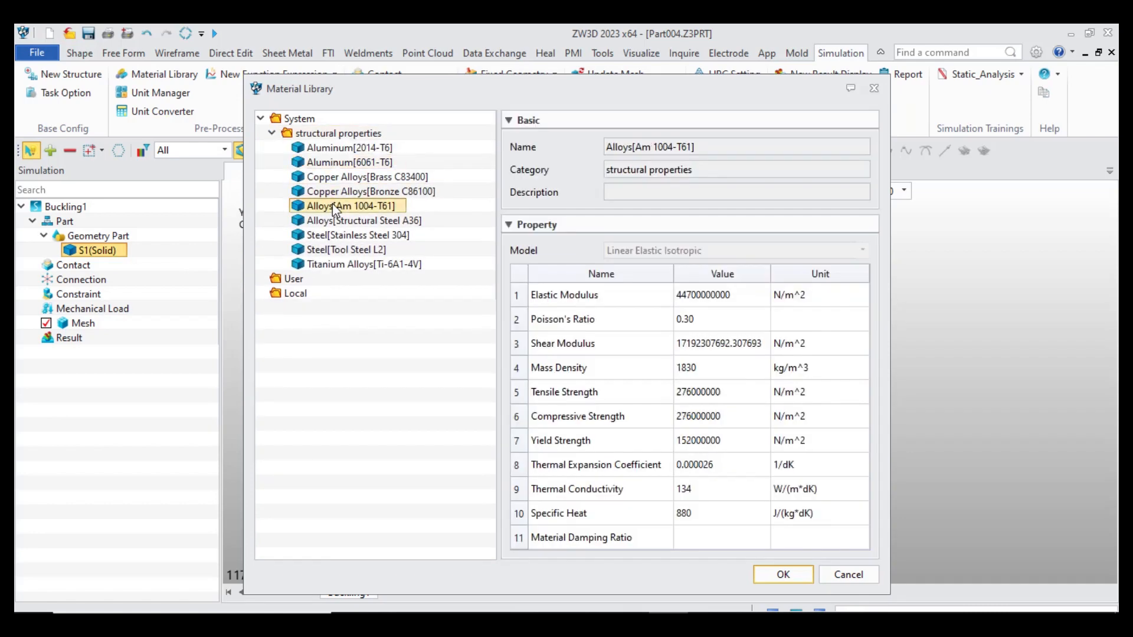
click(357, 235)
click(293, 278)
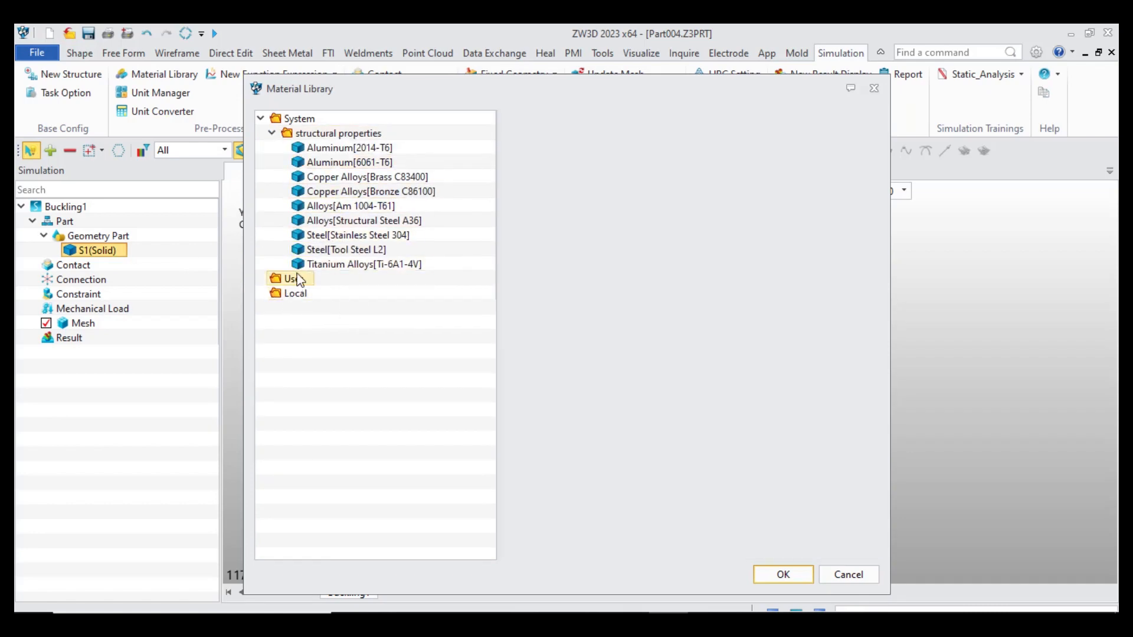
click(316, 235)
click(354, 191)
click(349, 162)
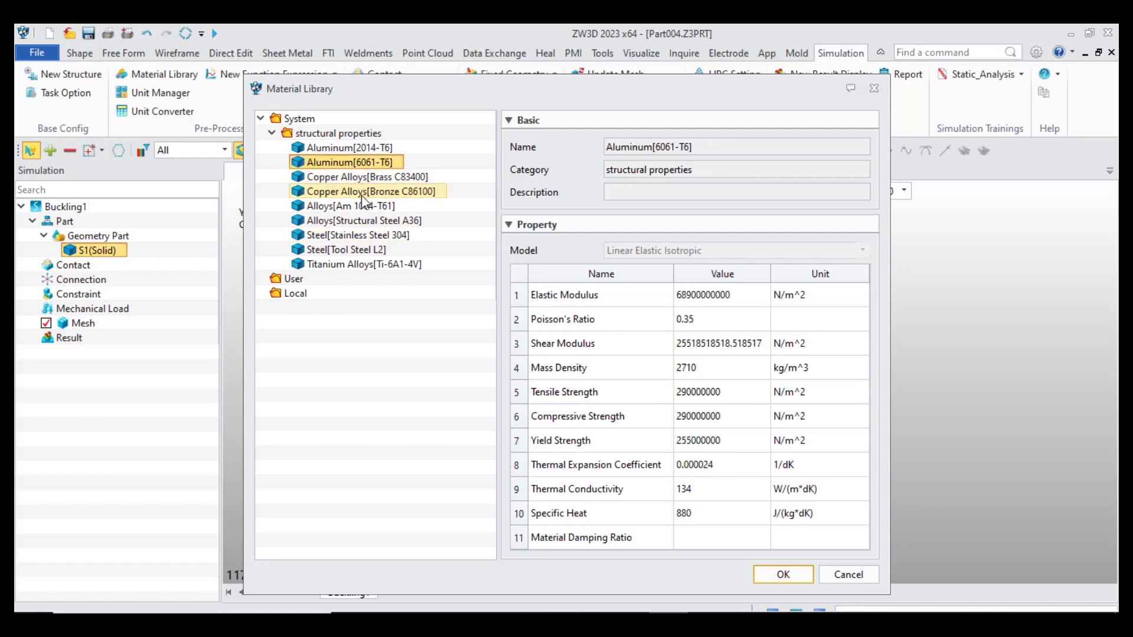
click(354, 191)
click(360, 147)
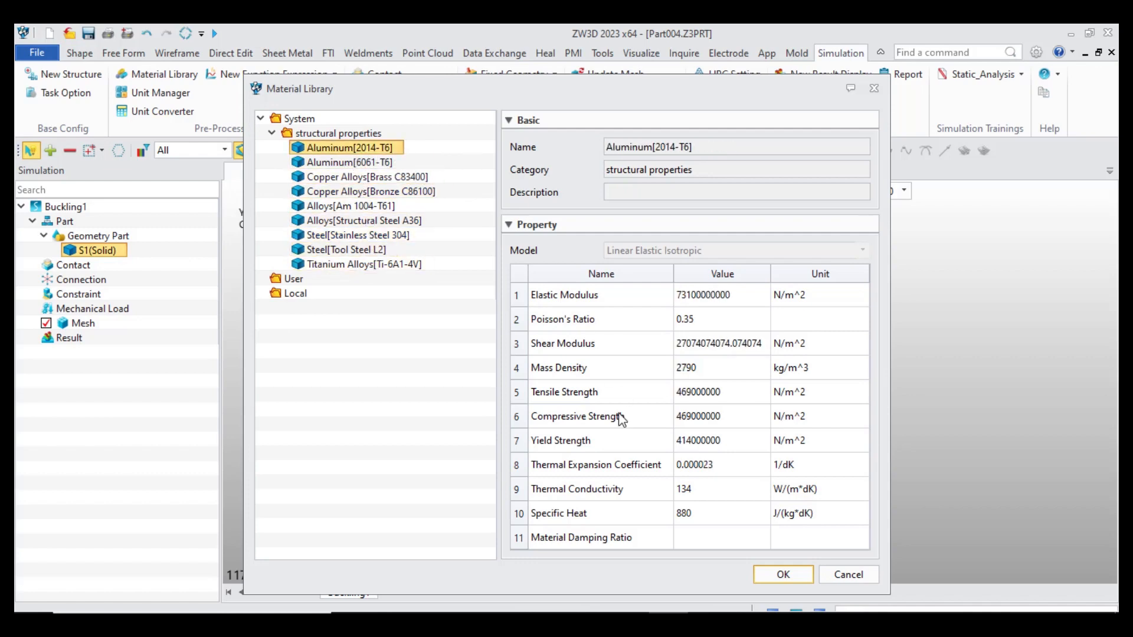
click(783, 575)
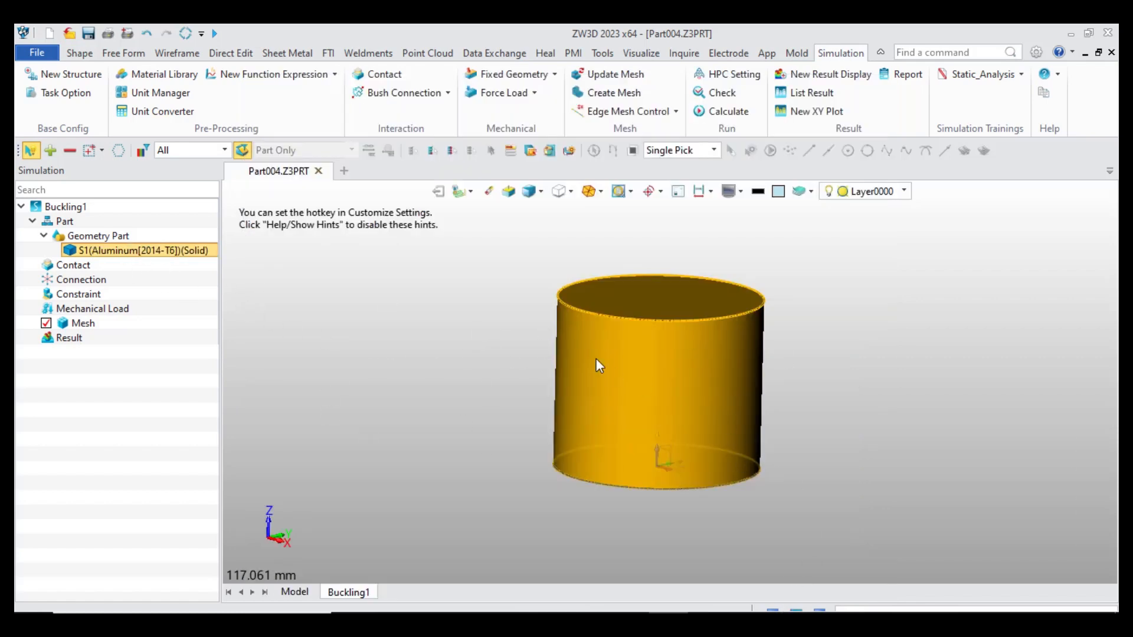
click(499, 371)
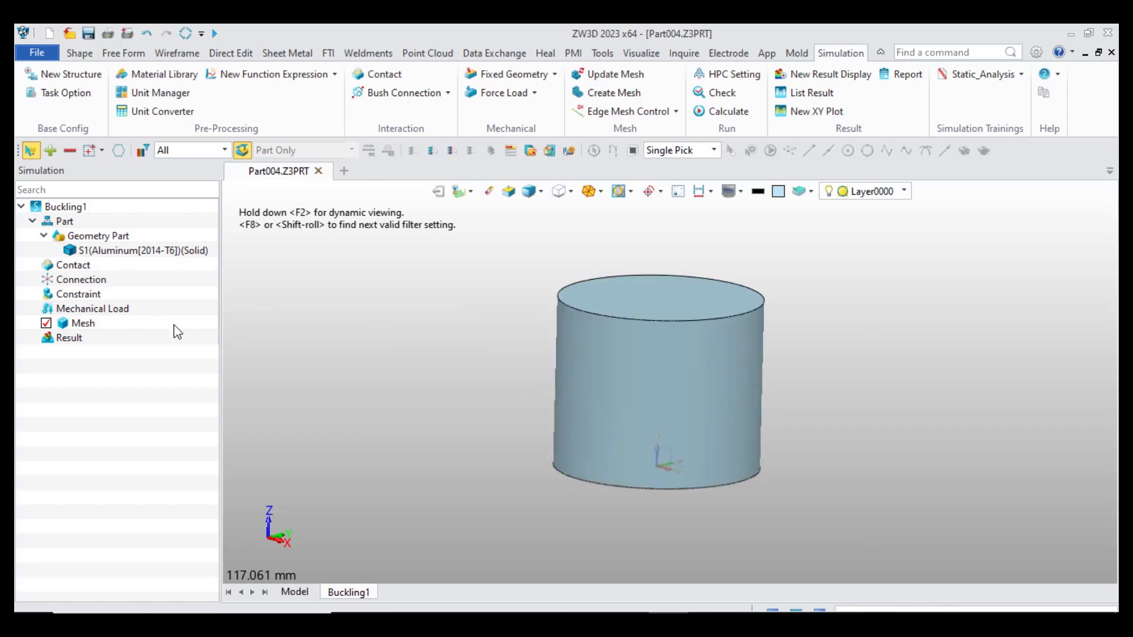
Apply a fixed geometry constraint to the bottom face of the cylinder.
right_click(98, 300)
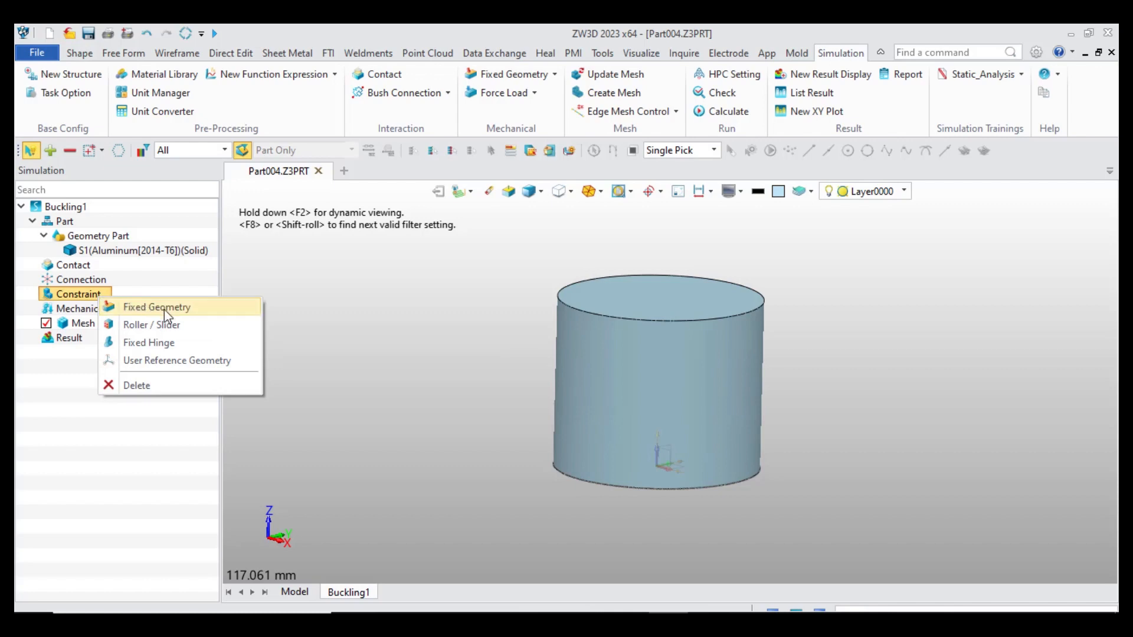
click(215, 308)
click(592, 397)
middle_drag(593, 396, 626, 413)
click(638, 449)
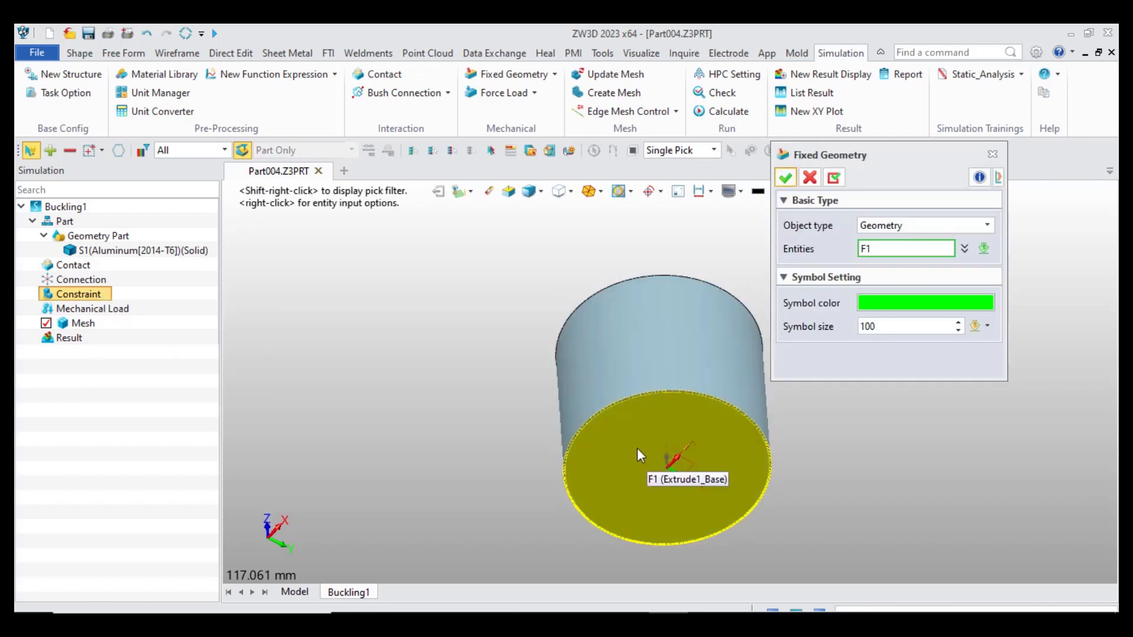
click(636, 444)
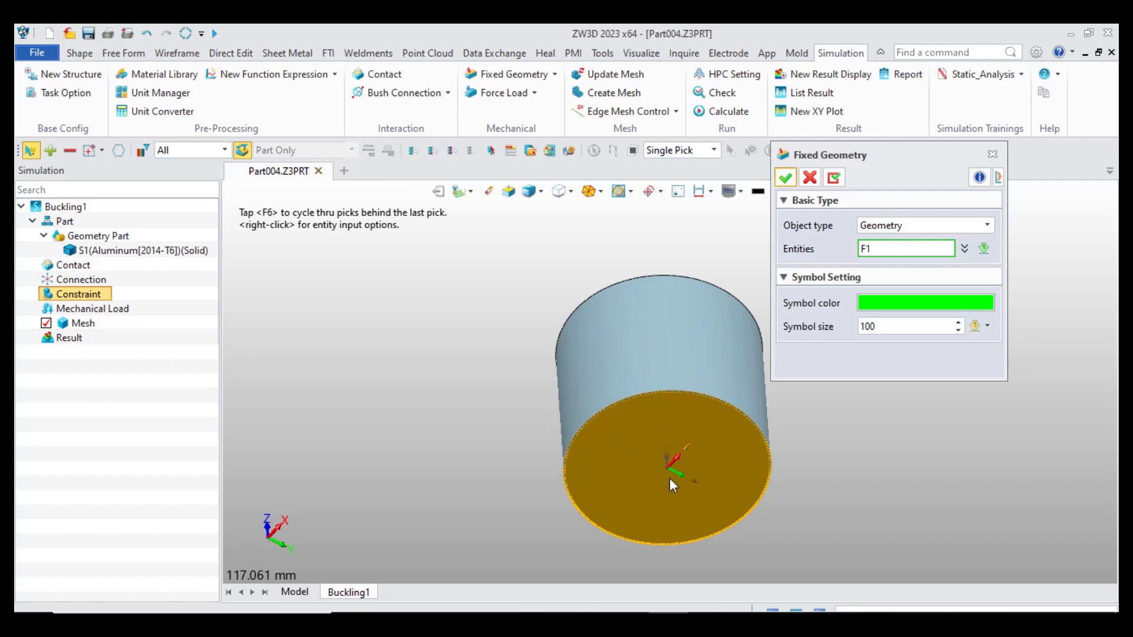
click(785, 178)
Apply a 100 MPa pressure load normal to the top face of the cylinder.
scroll(664, 460, up, 5)
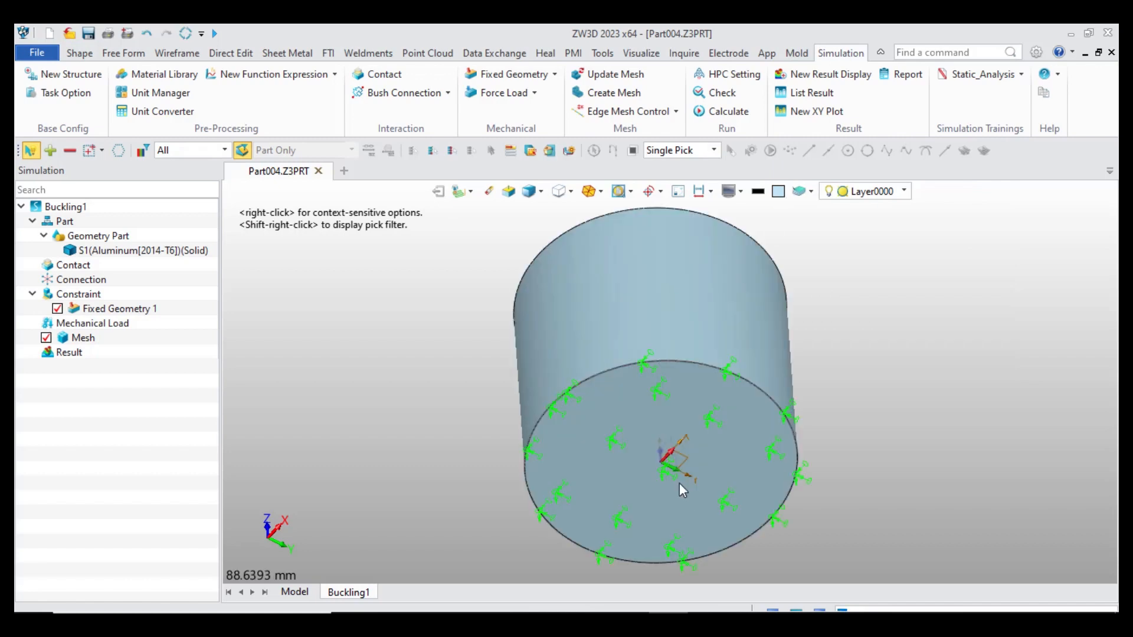
scroll(659, 354, down, 5)
middle_drag(659, 354, 675, 448)
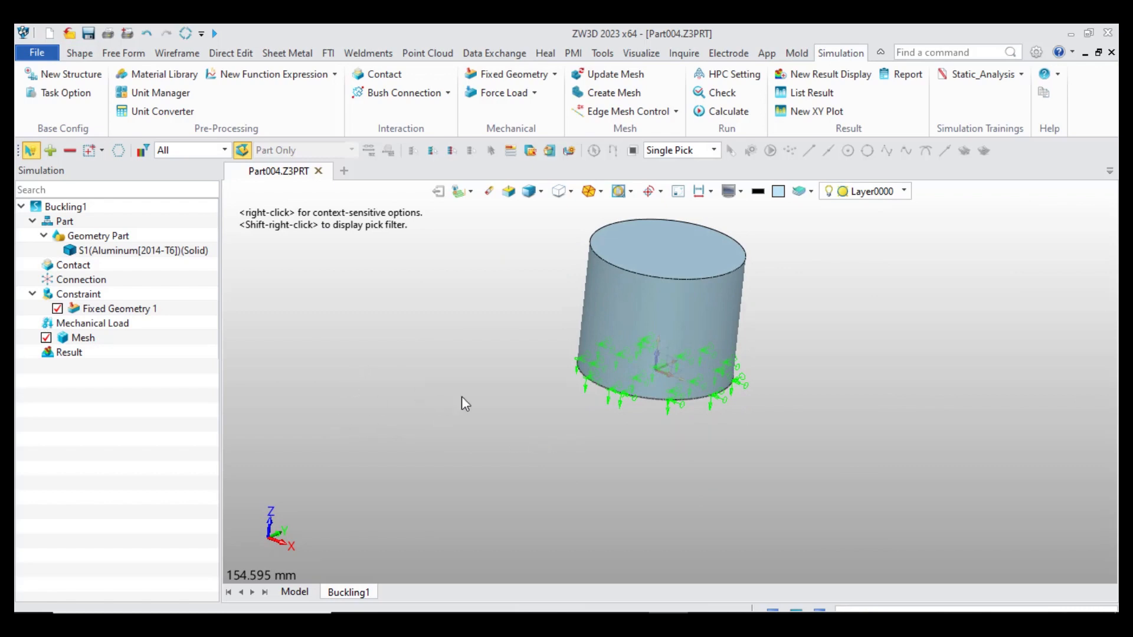
right_click(124, 326)
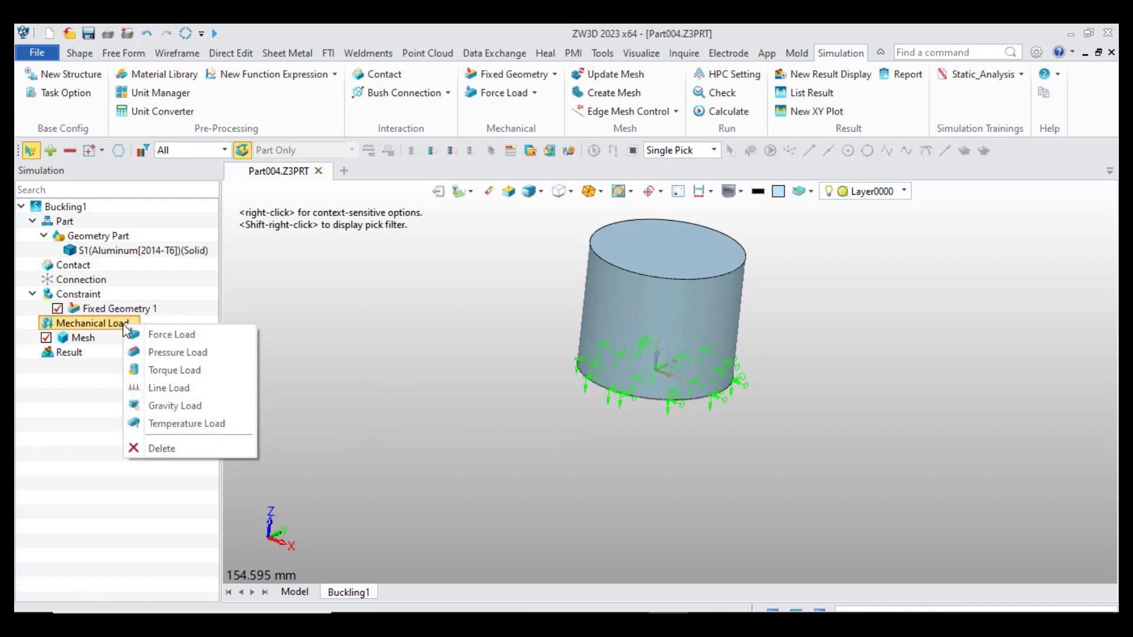
click(224, 354)
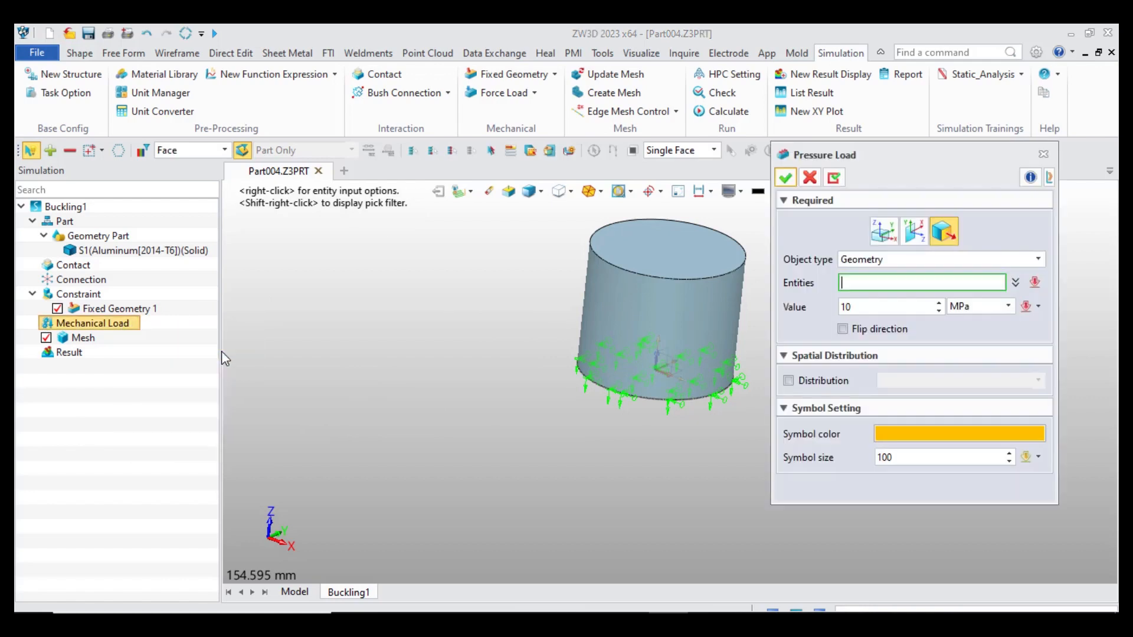
click(677, 243)
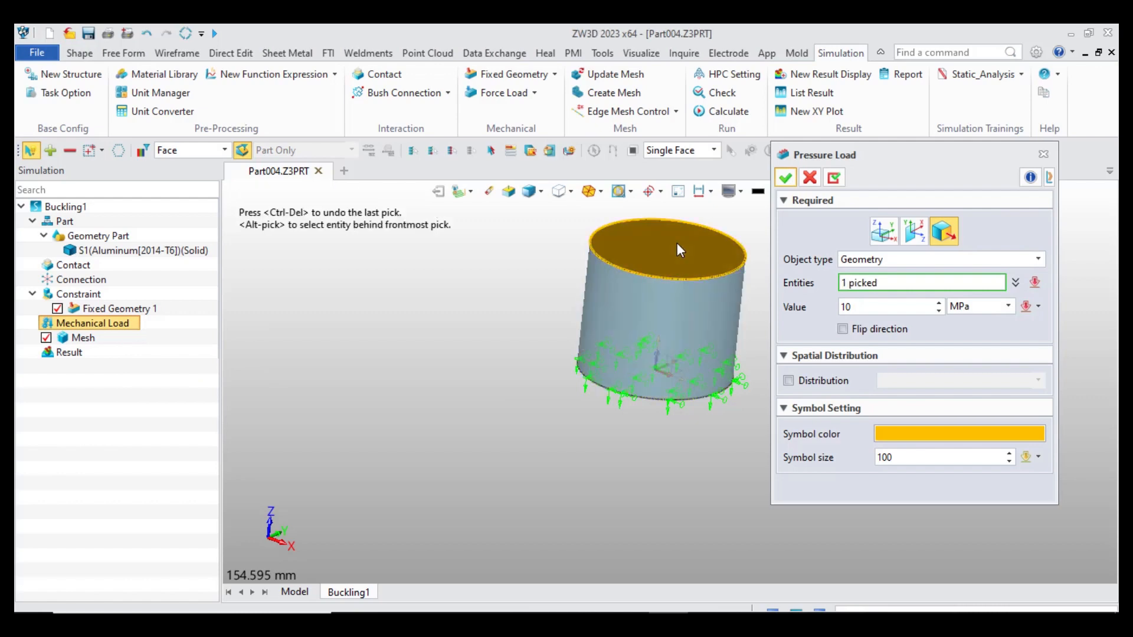
scroll(660, 256, up, 4)
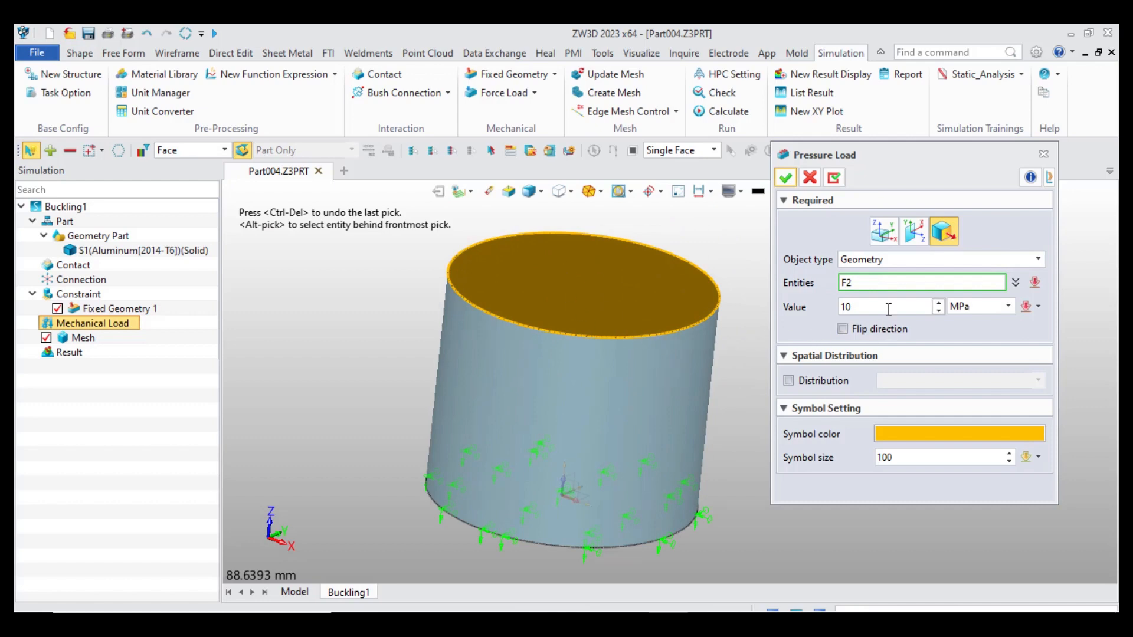
drag(927, 306, 824, 305)
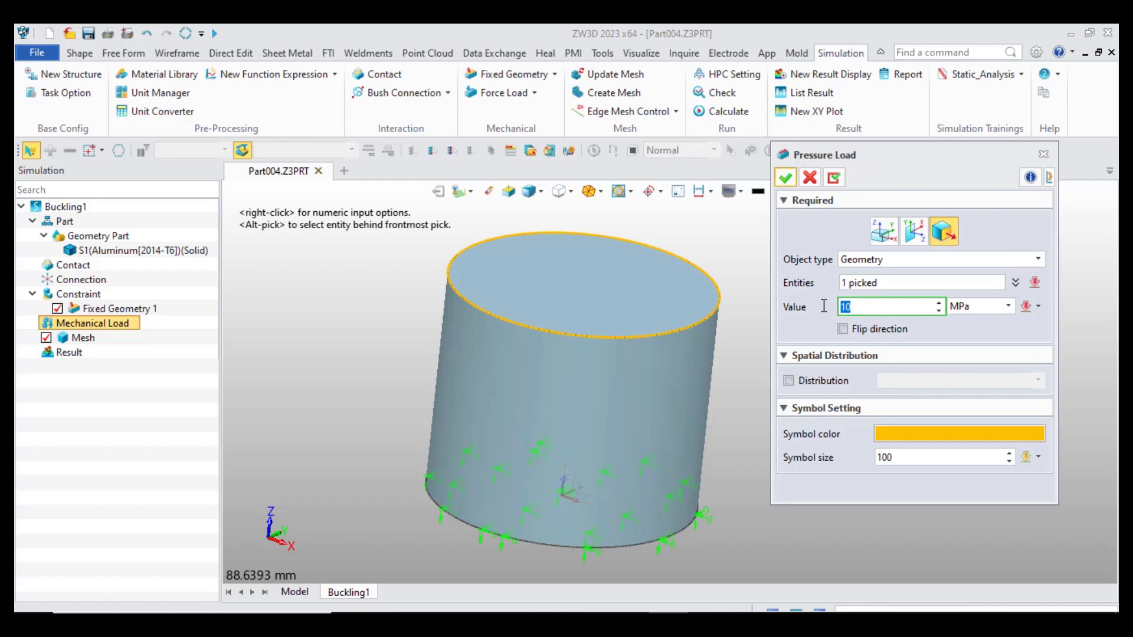
text(100)
click(785, 177)
Examine the direction of the pressure load on the top face and the constraint symbols at the base.
scroll(669, 371, down, 3)
middle_drag(667, 377, 649, 348)
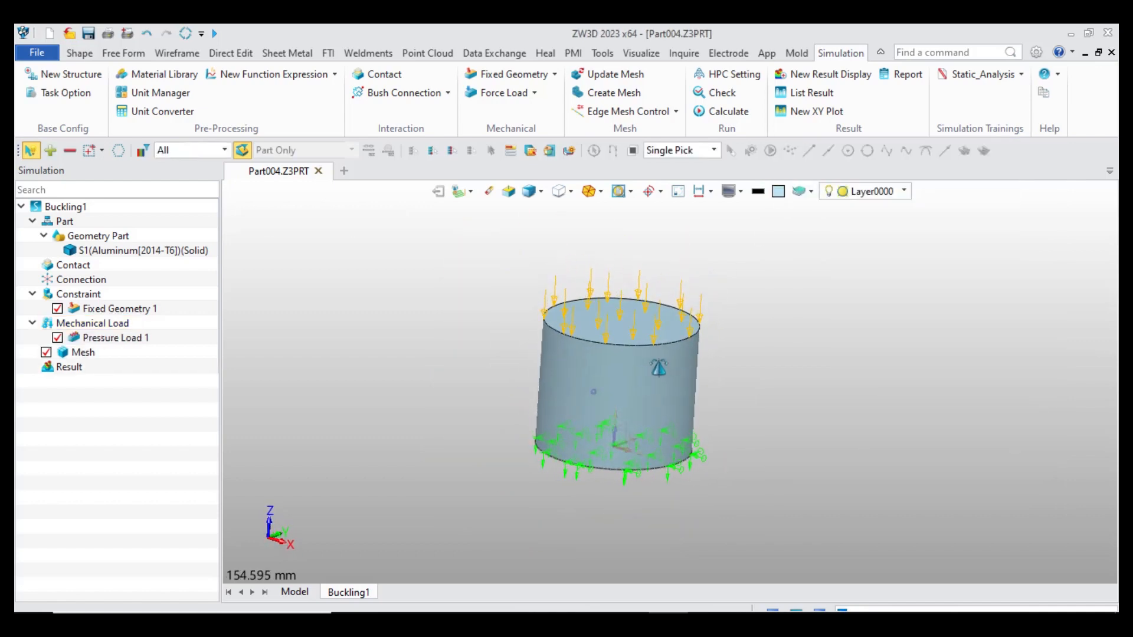
scroll(649, 340, up, 4)
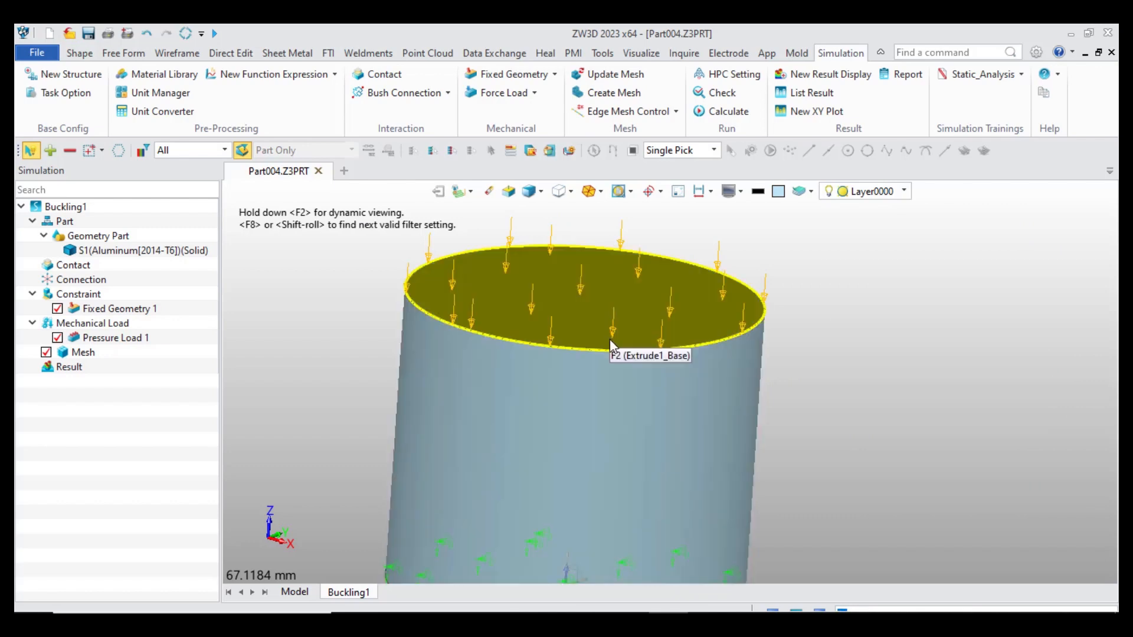
scroll(610, 339, down, 4)
scroll(611, 341, up, 3)
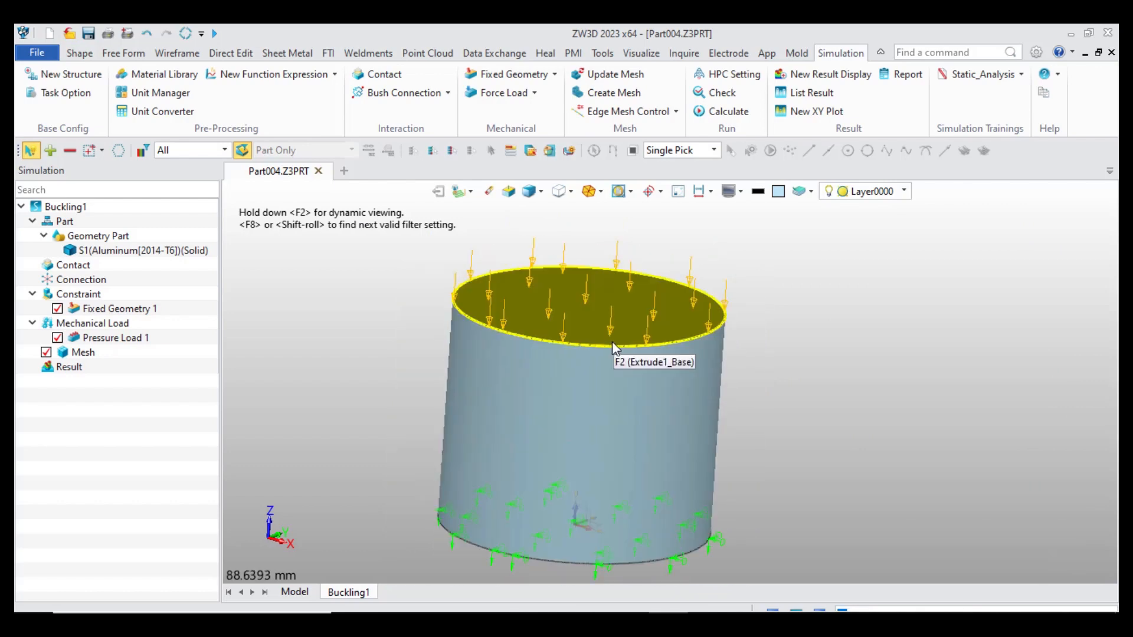
scroll(612, 341, down, 1)
scroll(621, 422, up, 1)
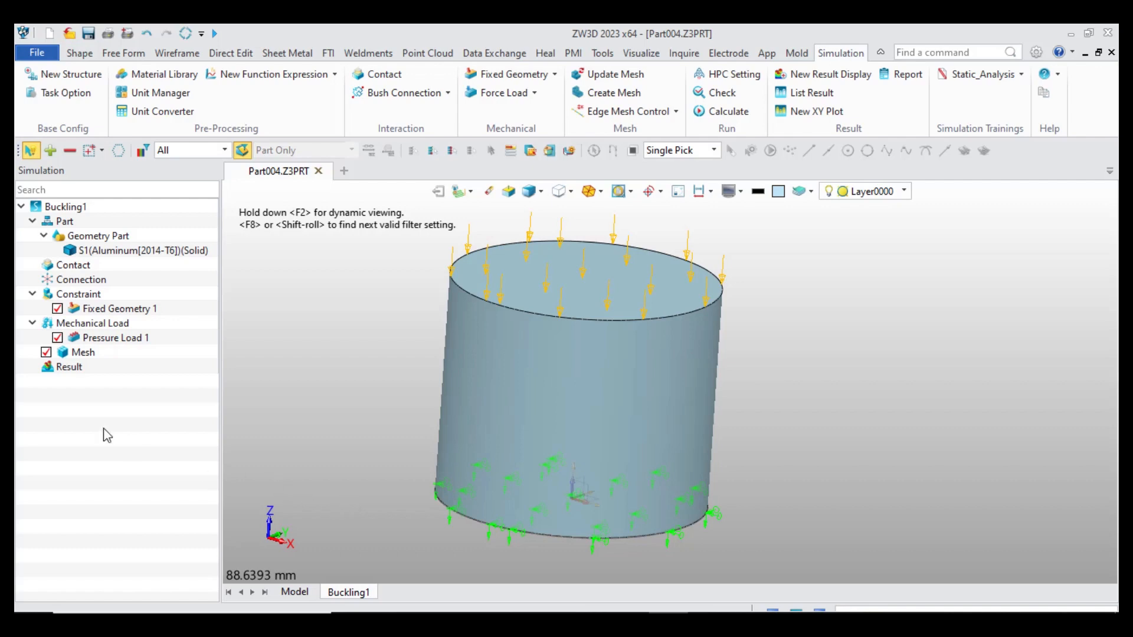
Create a mesh on the cylinder with an element size of 4 mm, keeping the automatic element type.
right_click(88, 360)
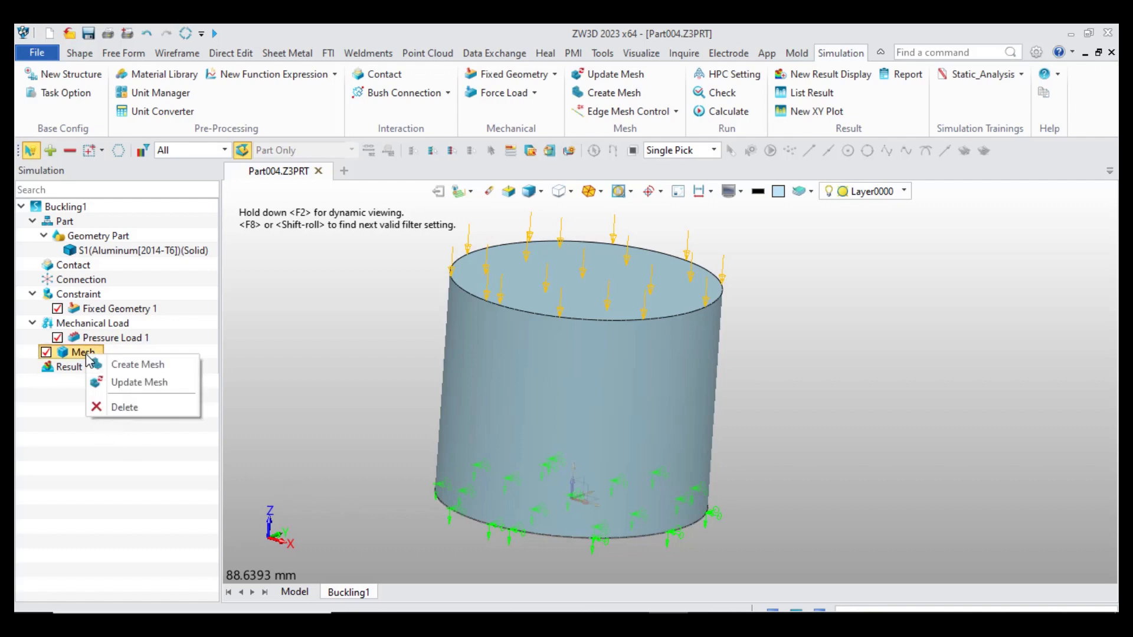
click(137, 366)
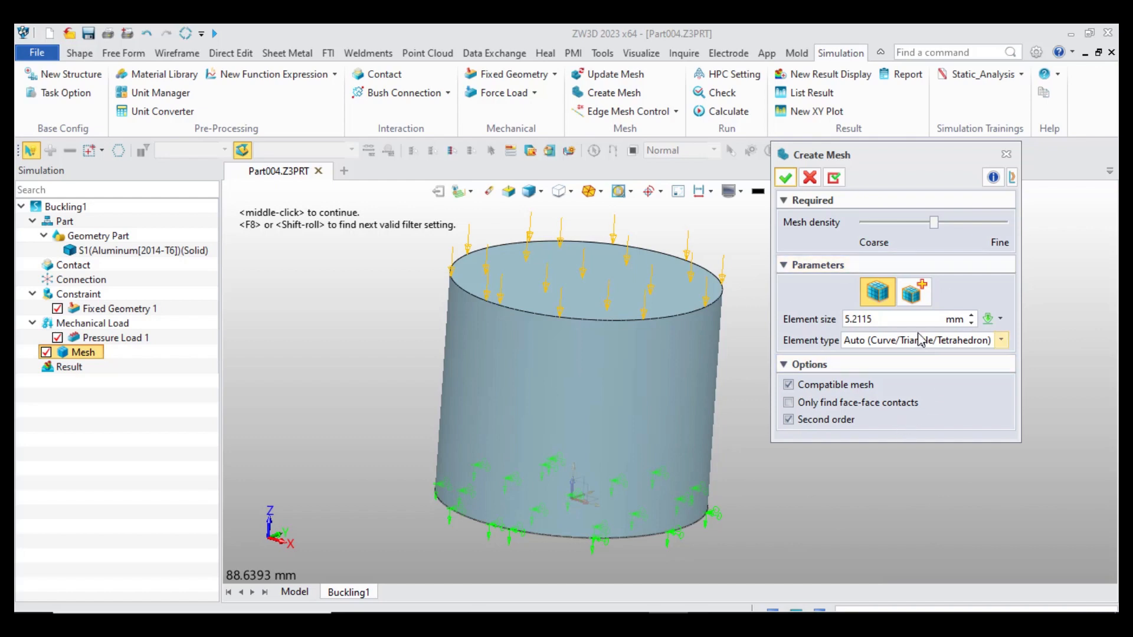
drag(872, 319, 802, 322)
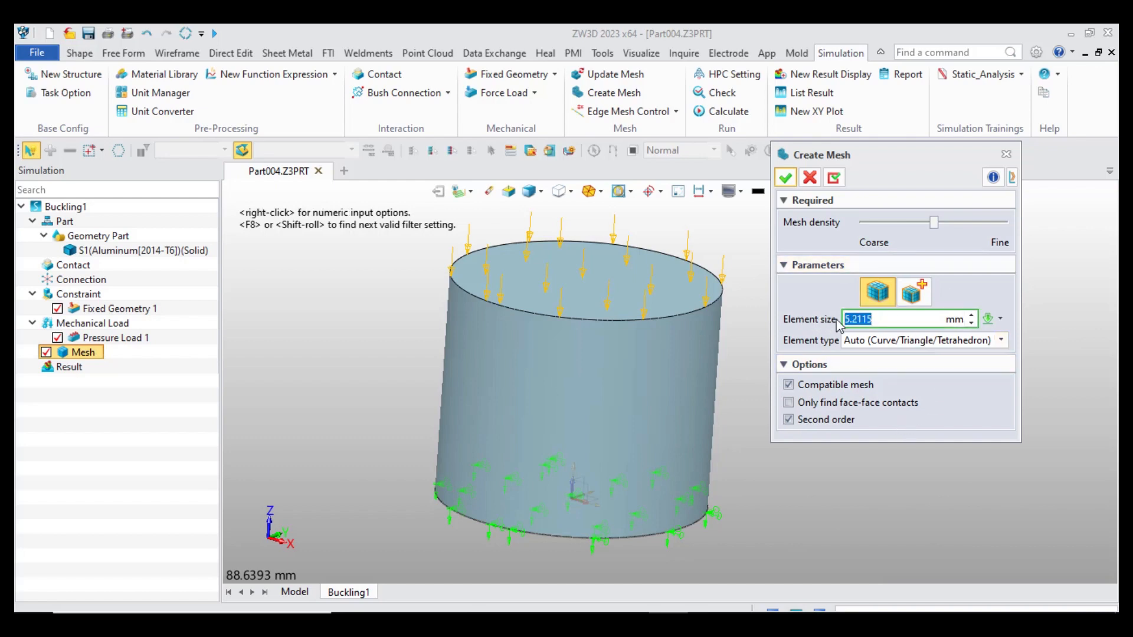
text(4)
click(785, 177)
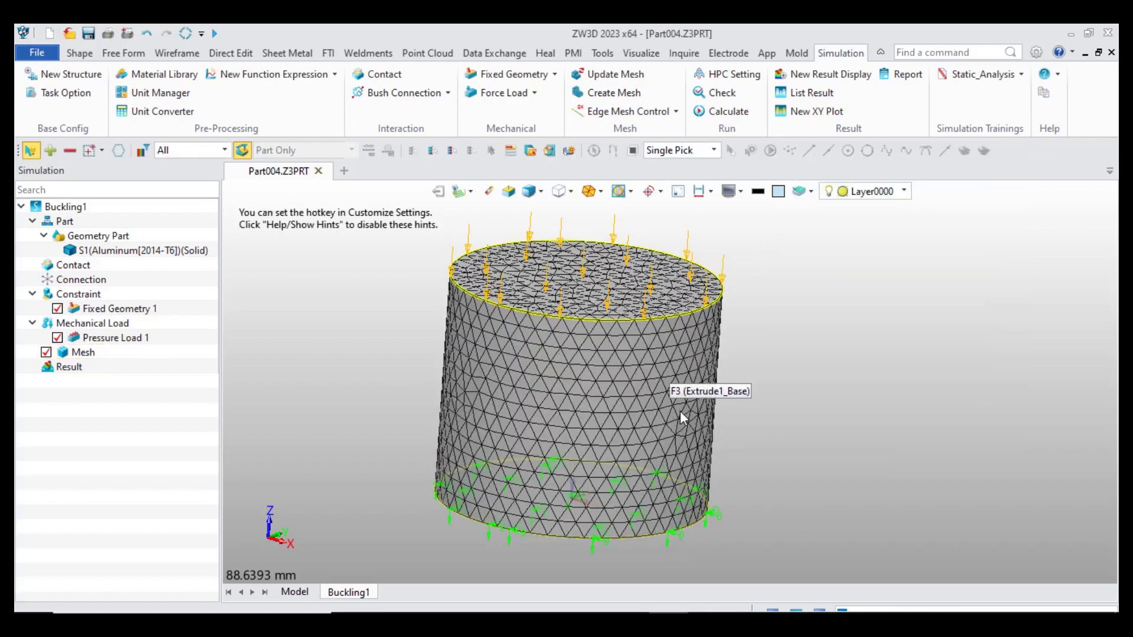
Examine the mesh on the side and top faces of the cylinder up close and from several angles.
scroll(680, 412, up, 3)
middle_drag(641, 403, 708, 368)
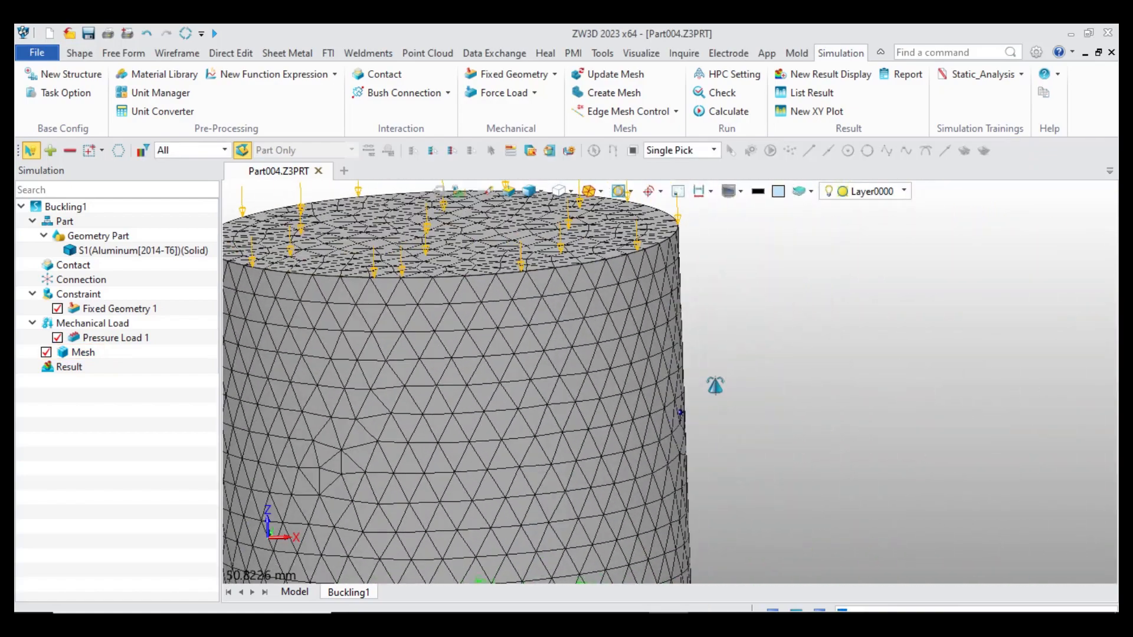
scroll(727, 368, down, 8)
scroll(655, 380, up, 3)
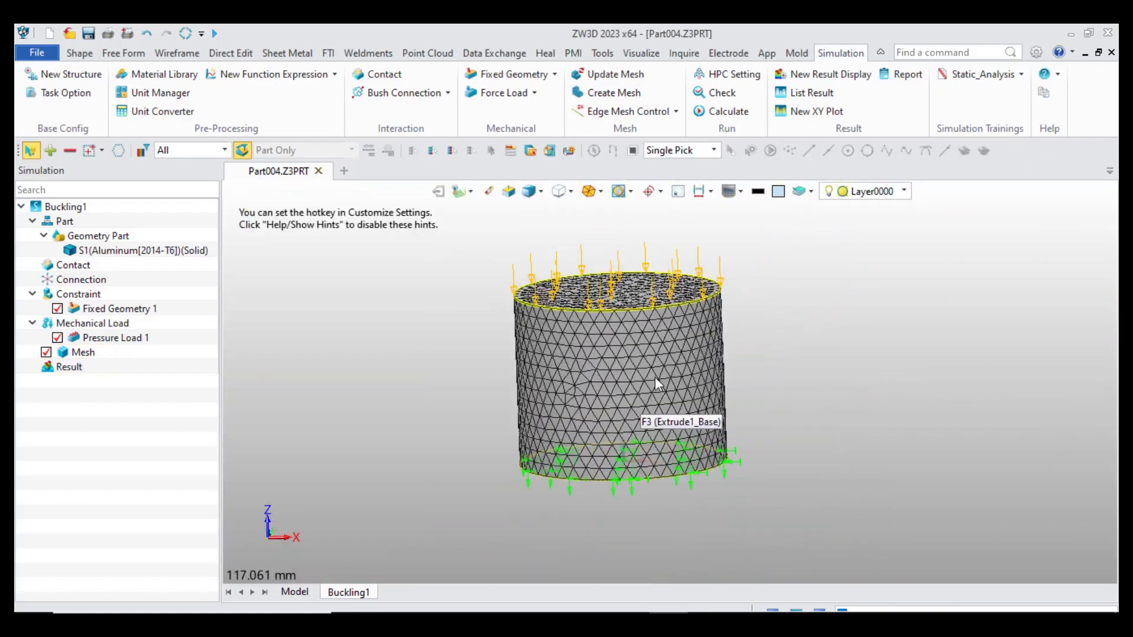
scroll(581, 401, up, 5)
scroll(578, 401, up, 3)
scroll(562, 382, down, 6)
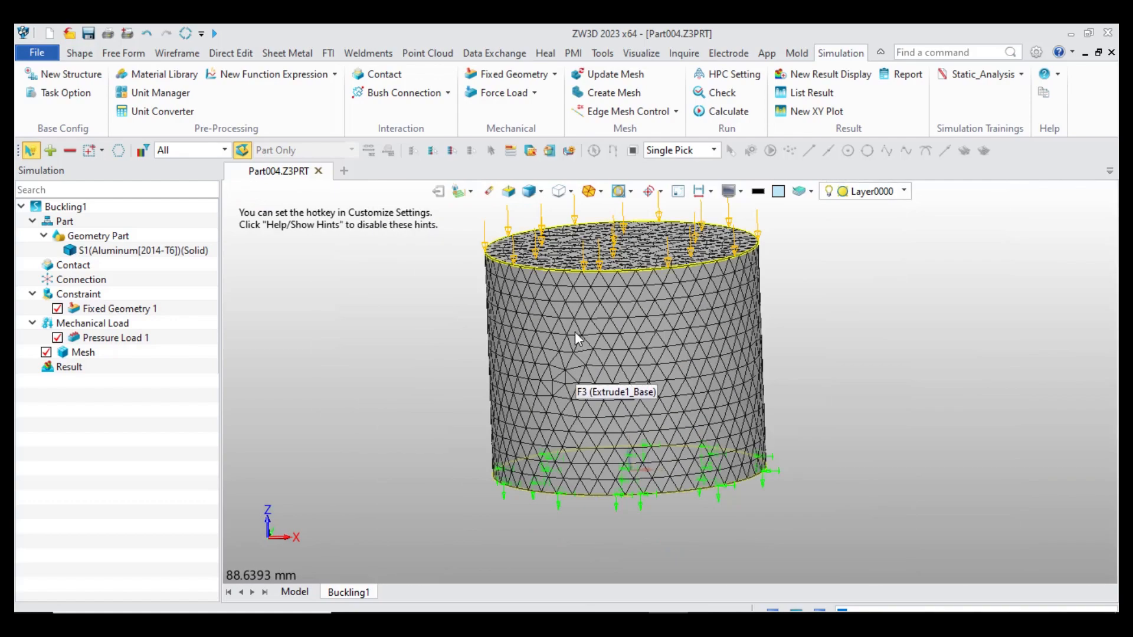
scroll(618, 349, down, 1)
scroll(614, 339, up, 1)
middle_drag(612, 334, 621, 362)
scroll(621, 363, down, 1)
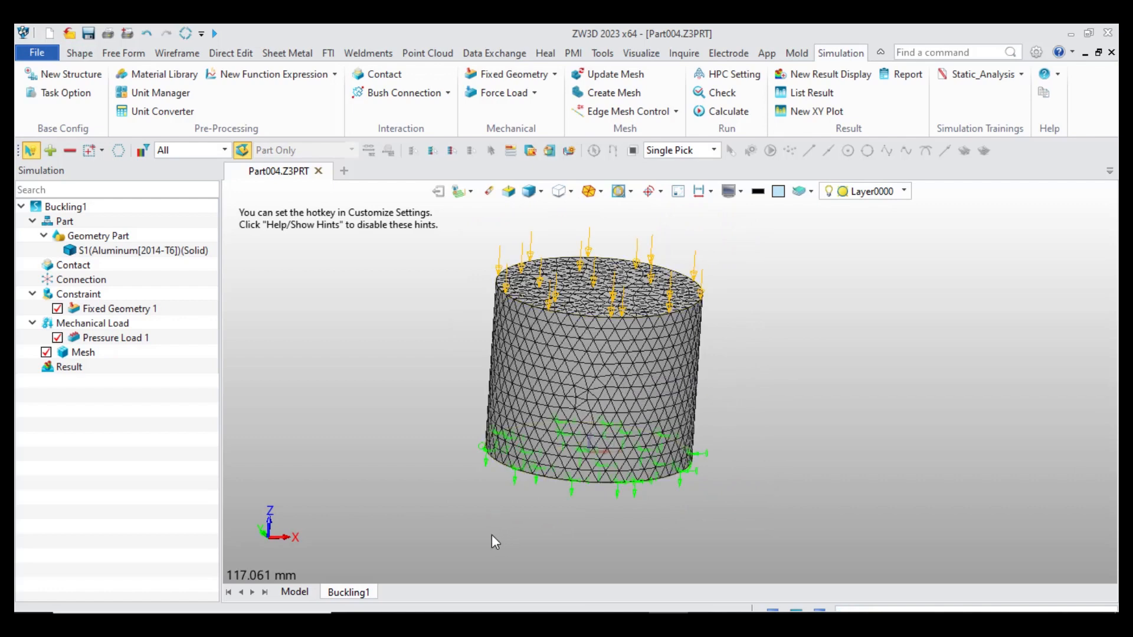
Run the buckling calculation and save the part as Part004 on the desktop when asked.
right_click(80, 373)
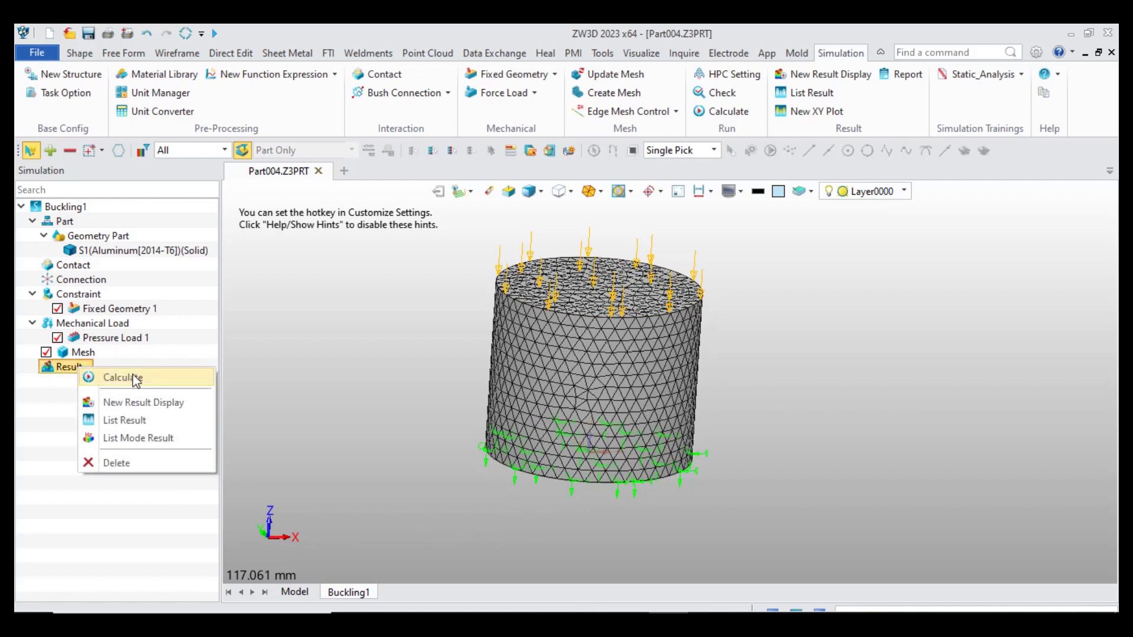
click(133, 377)
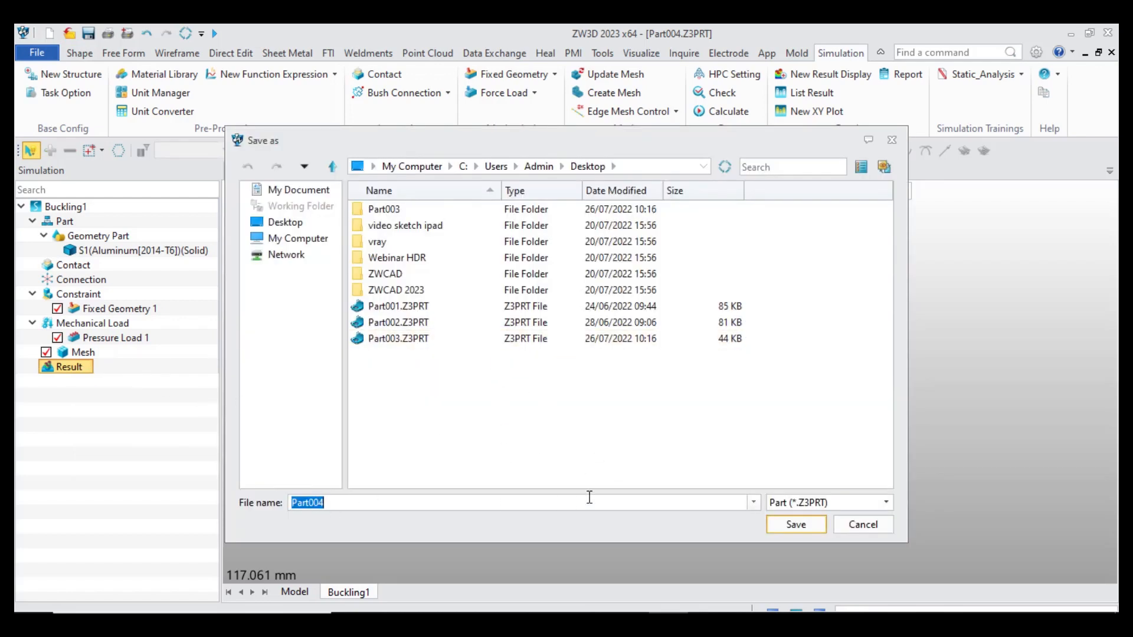
click(790, 524)
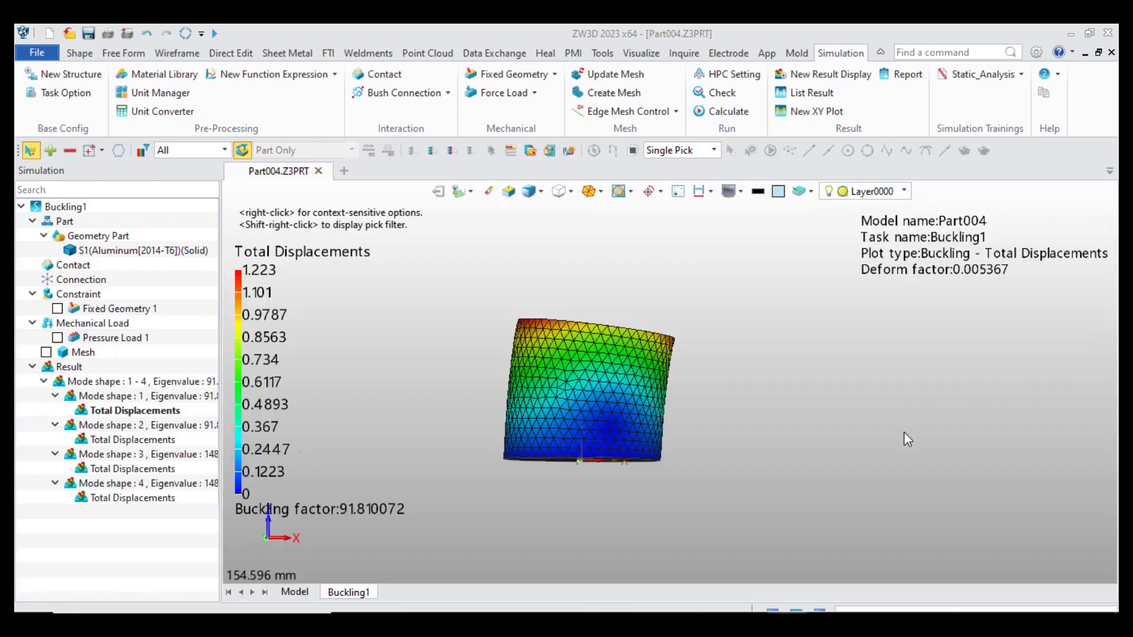
Examine the total displacements plot of mode shape 1 on the deformed cylinder from several angles.
middle_drag(547, 385, 503, 405)
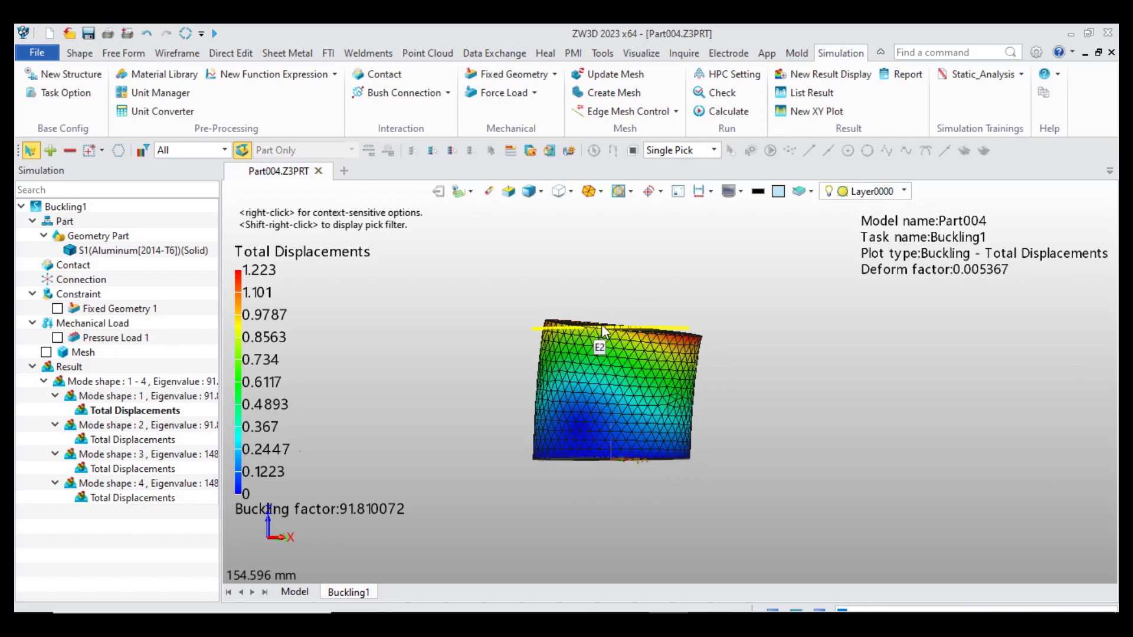
middle_drag(602, 325, 681, 383)
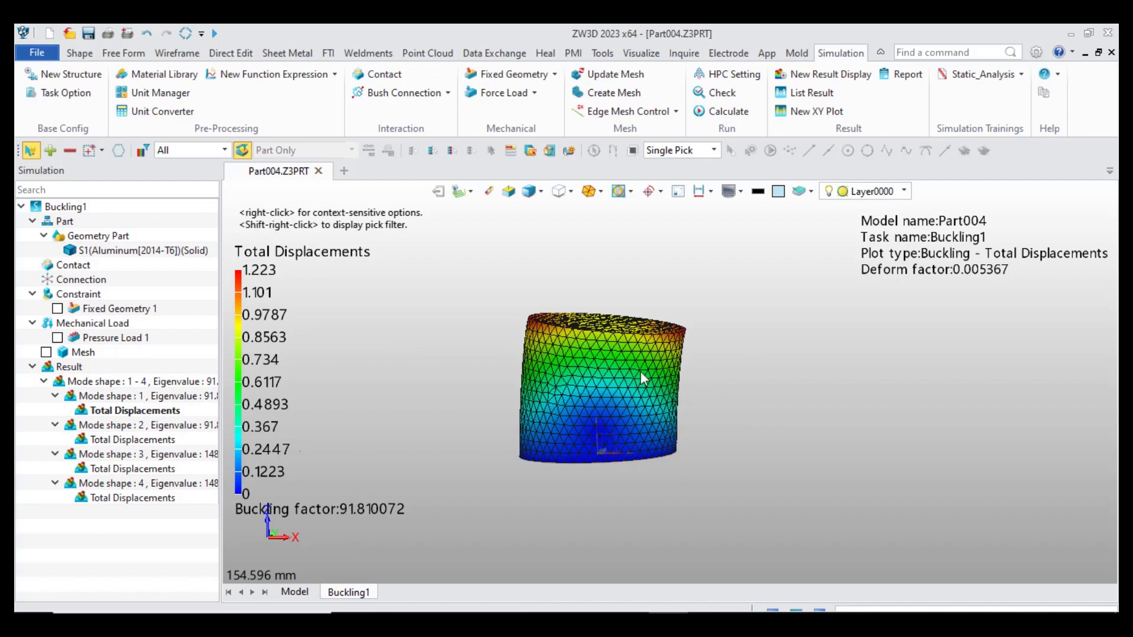
scroll(616, 358, up, 2)
scroll(601, 350, down, 1)
right_drag(600, 349, 633, 365)
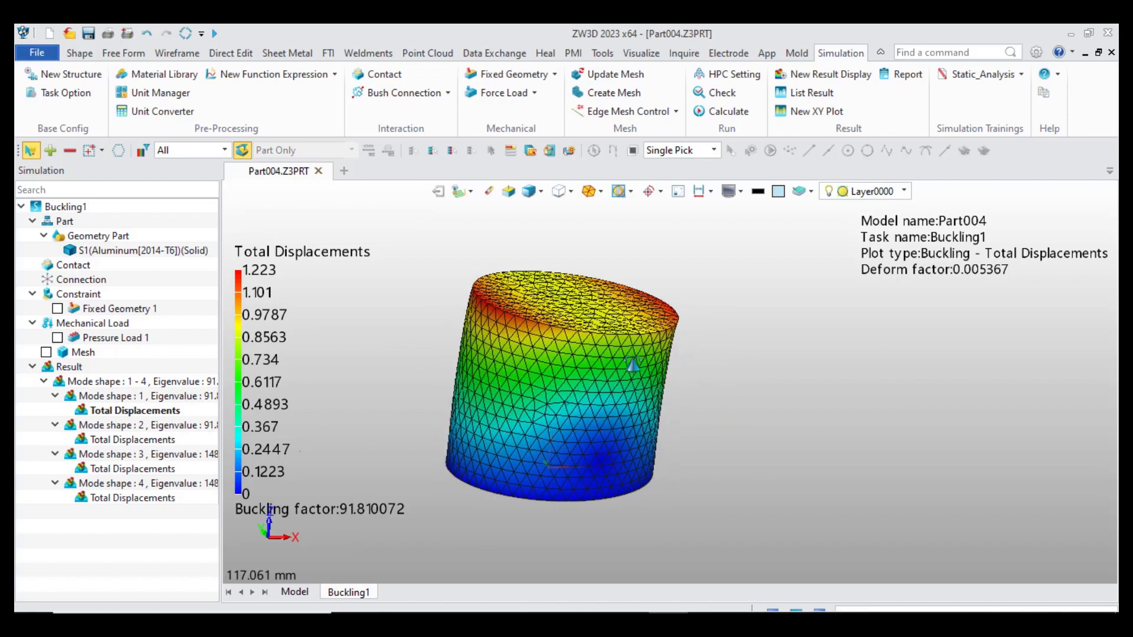